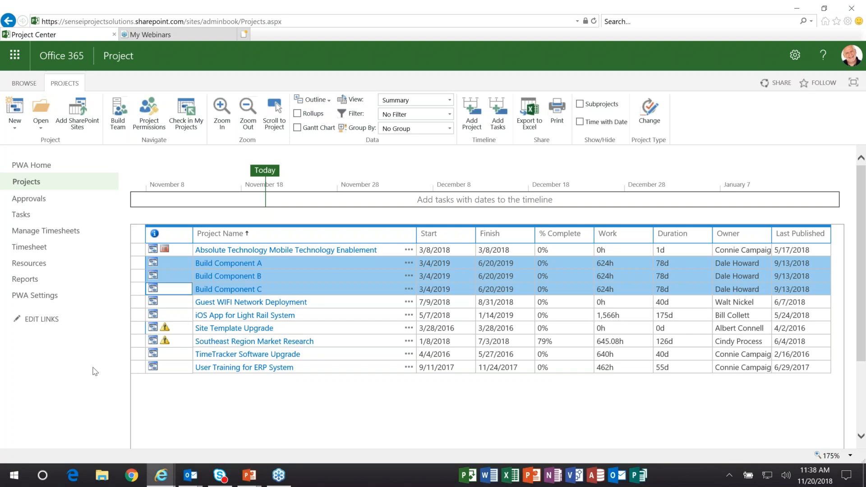
# - Select the Build Component A, Build Component B and Build Component C projects together and open them in Microsoft Project for editing
pyautogui.click(139, 265)
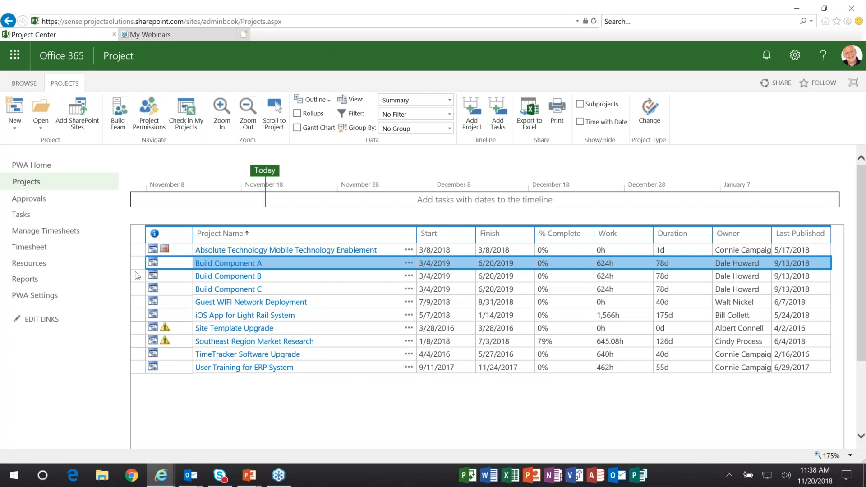
pyautogui.keyDown('shift'); pyautogui.click(138, 279); pyautogui.keyUp('shift')
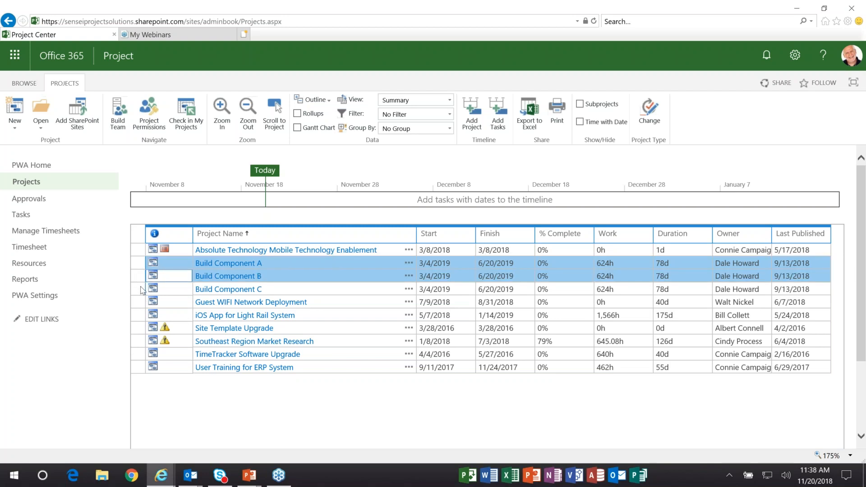
pyautogui.keyDown('shift'); pyautogui.click(142, 294); pyautogui.keyUp('shift')
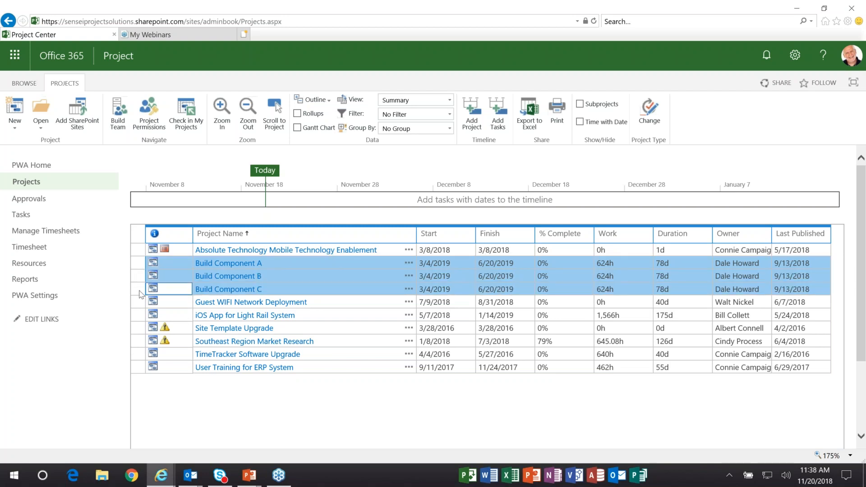
pyautogui.click(40, 131)
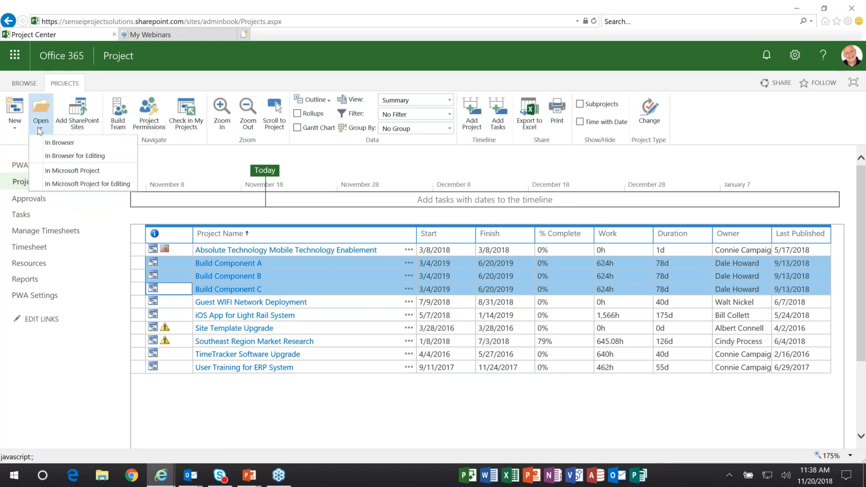
pyautogui.click(107, 185)
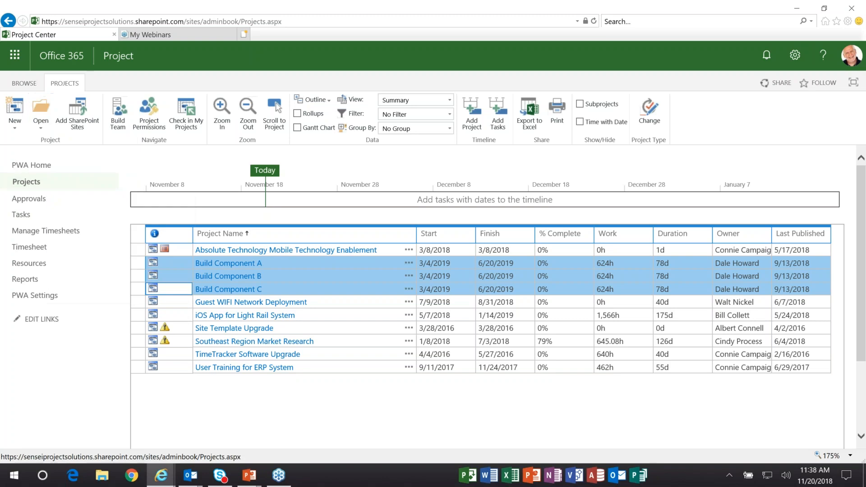
pyautogui.click(480, 314)
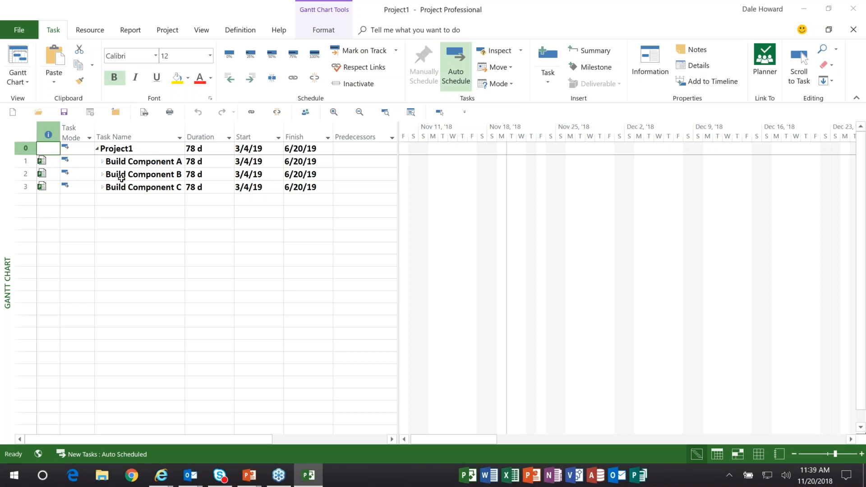
# - Expand the subprojects of the master project from the bottom up: Build Component C, then B, then A
pyautogui.click(102, 187)
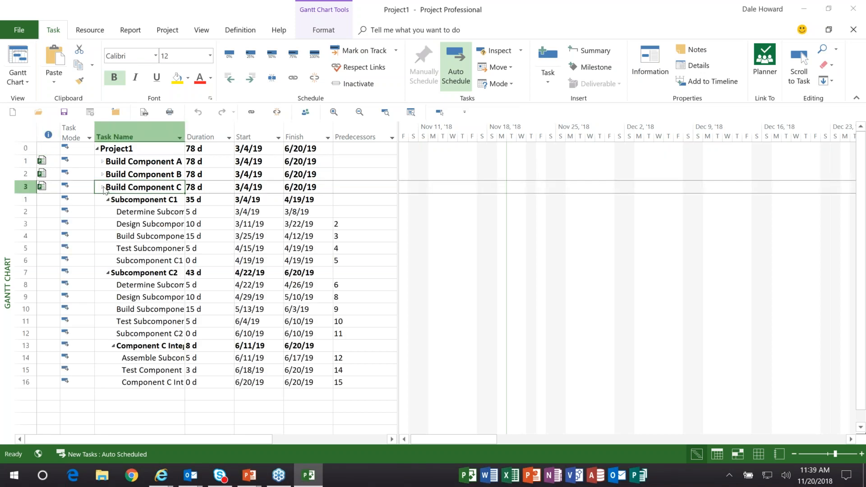
pyautogui.click(103, 173)
pyautogui.click(102, 163)
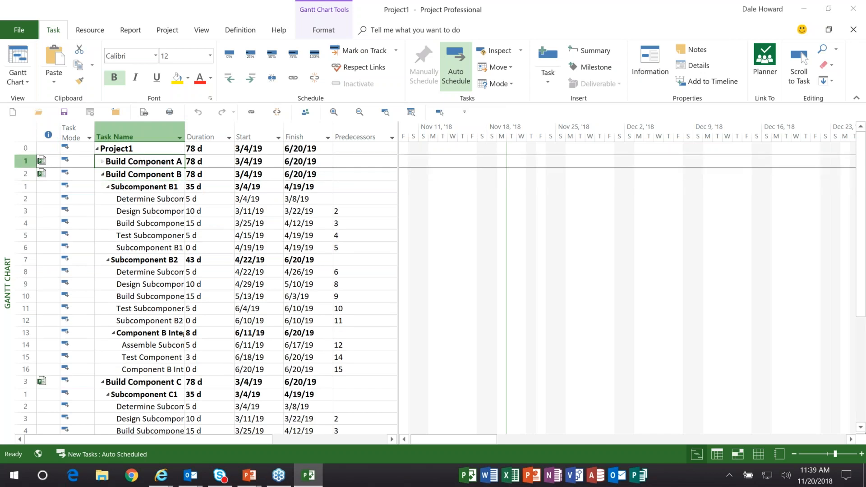
# - Fit the Task Name column to its contents and narrow the task table so it ends after the Duration column
pyautogui.doubleClick(185, 133)
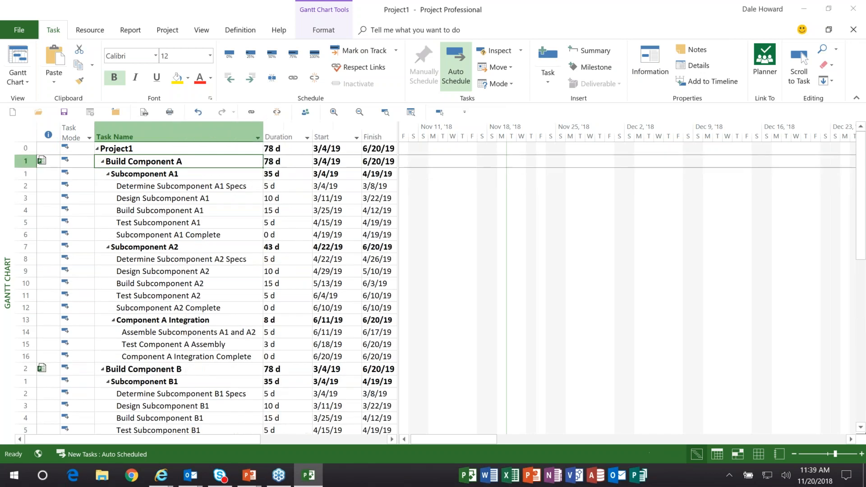
pyautogui.moveTo(396, 173); pyautogui.dragTo(313, 177)
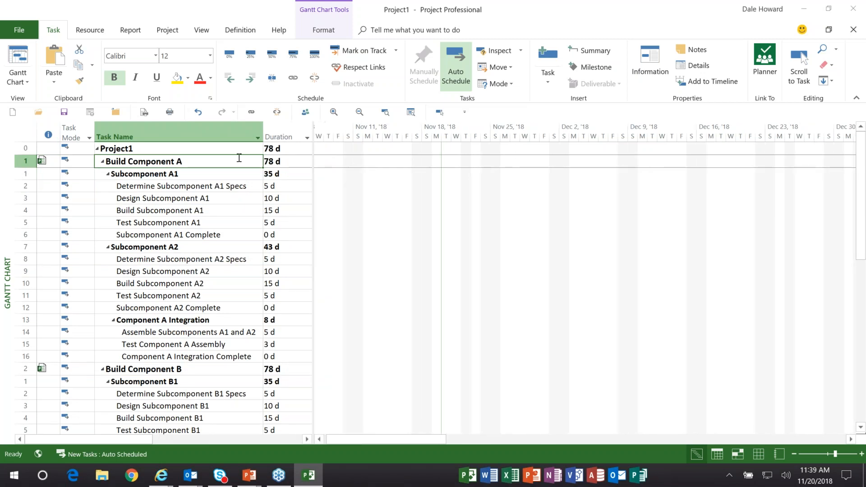
# - Bring the master project's Gantt bars into view from its start date and examine the tasks of the expanded subprojects
pyautogui.click(232, 149)
pyautogui.click(440, 113)
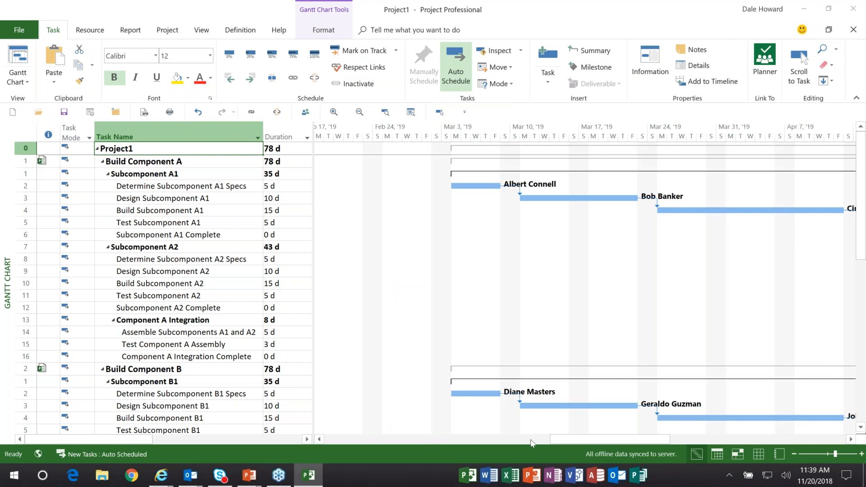
pyautogui.moveTo(580, 441); pyautogui.dragTo(603, 442)
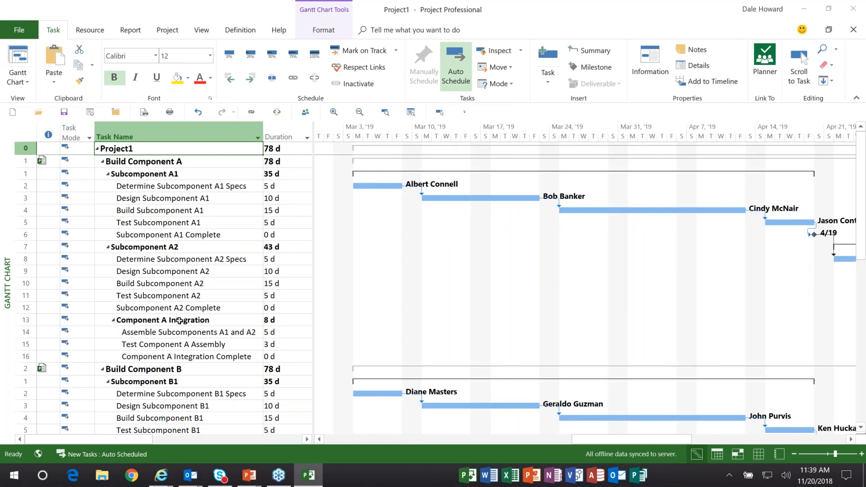
pyautogui.scroll(-3, 188, 279)
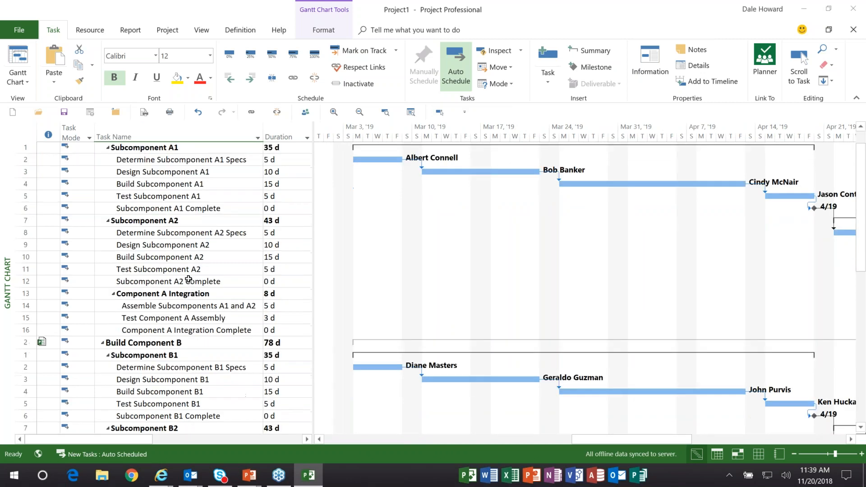
pyautogui.scroll(-3, 188, 279)
pyautogui.scroll(5, 189, 279)
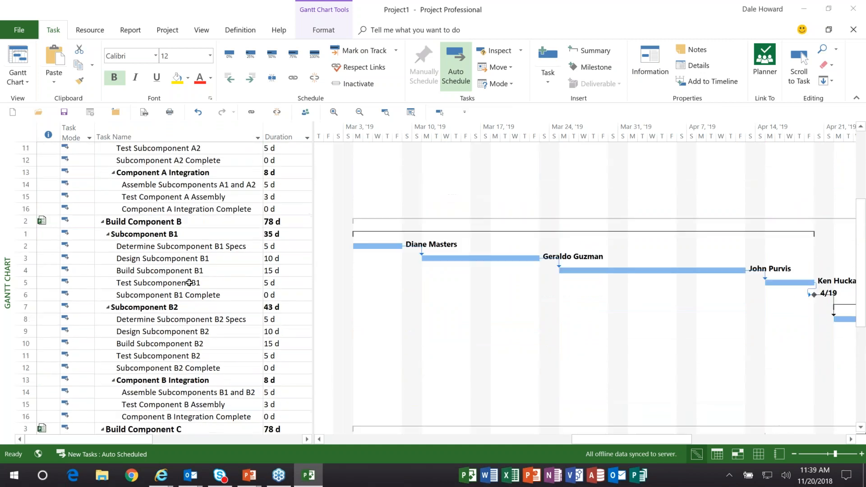
pyautogui.scroll(1, 189, 282)
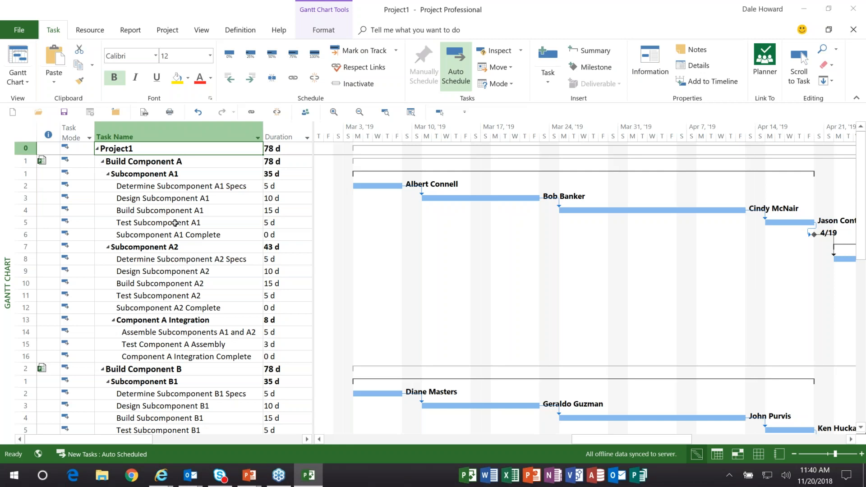
# - Close the temporary master project Project1, discarding its changes and the changes to all of its subprojects
pyautogui.click(116, 113)
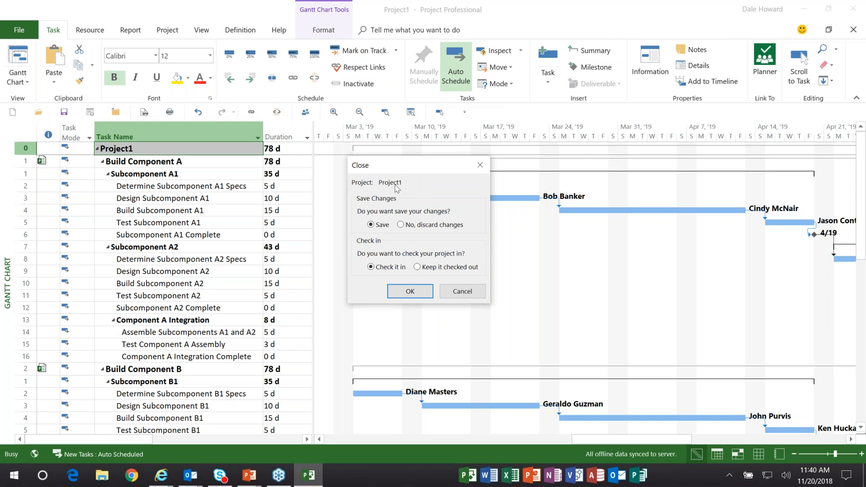
pyautogui.click(401, 225)
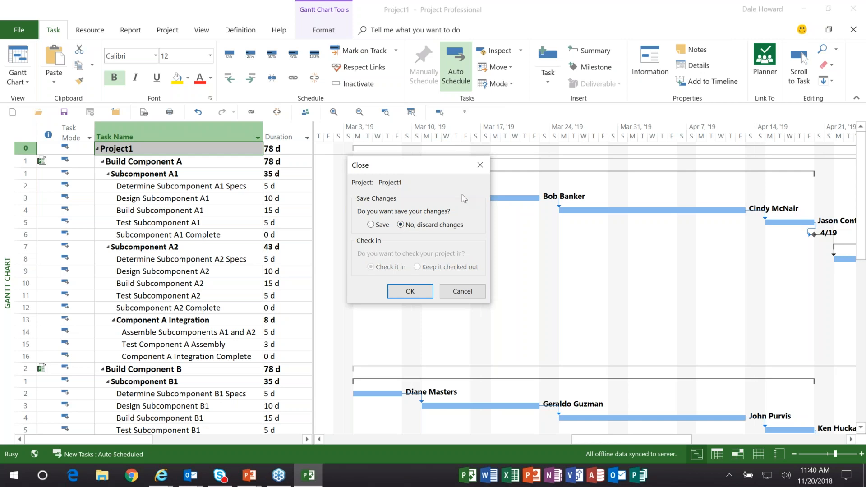
pyautogui.click(410, 292)
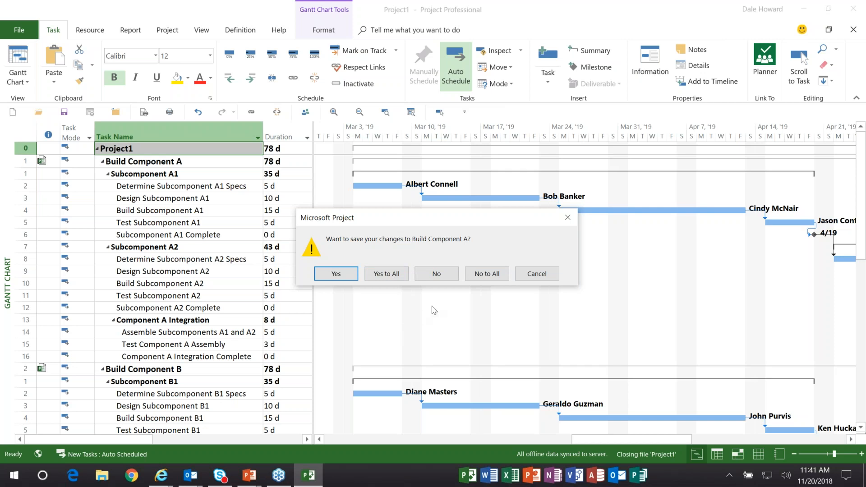
pyautogui.click(487, 274)
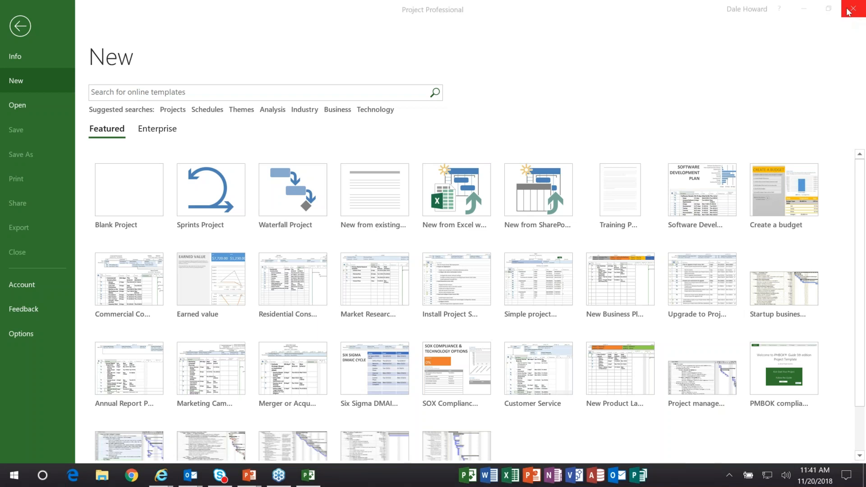
# - Exit Project Professional and close the Project Center browser window
pyautogui.click(853, 10)
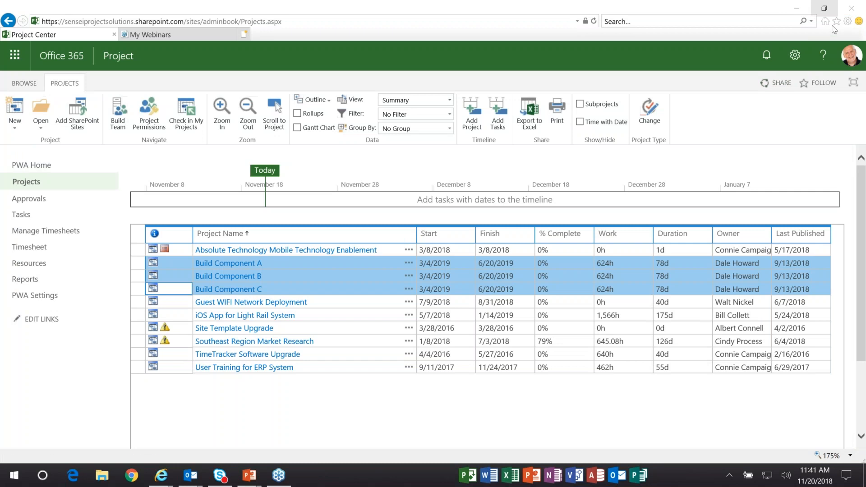
pyautogui.click(852, 12)
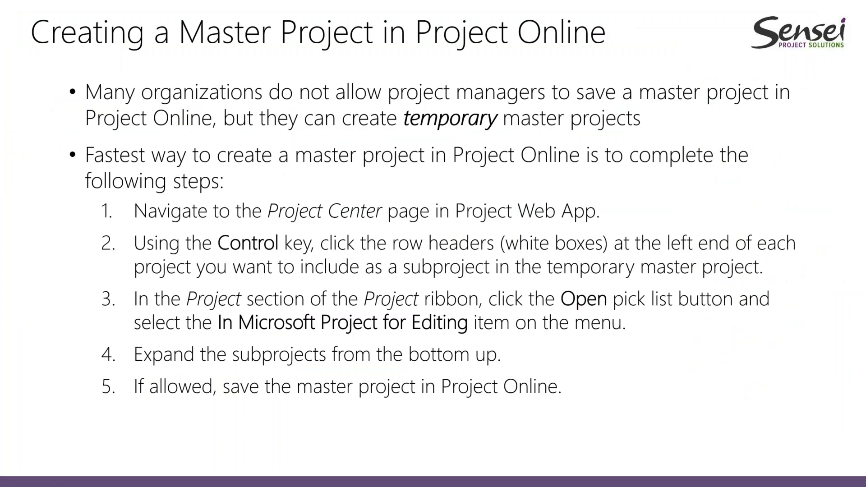
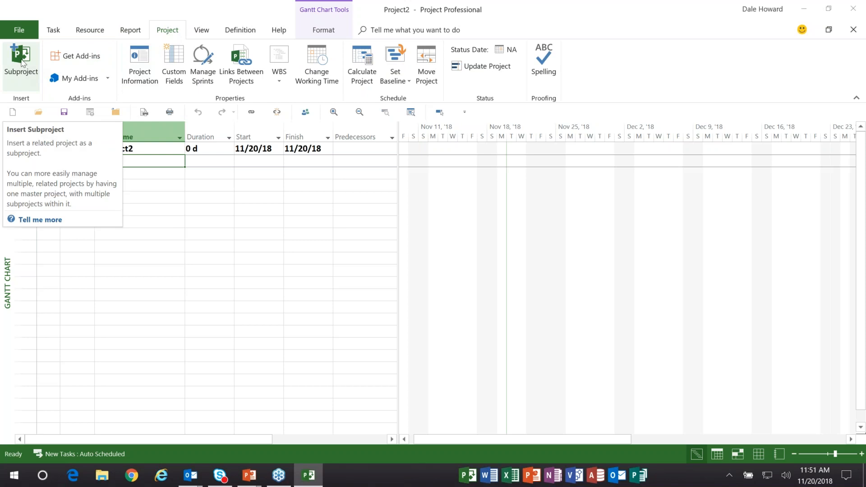
# - Insert Build Component A.mpp, Build Component B.mpp and Build Component C.mpp into Project2 as linked subprojects
pyautogui.click(22, 61)
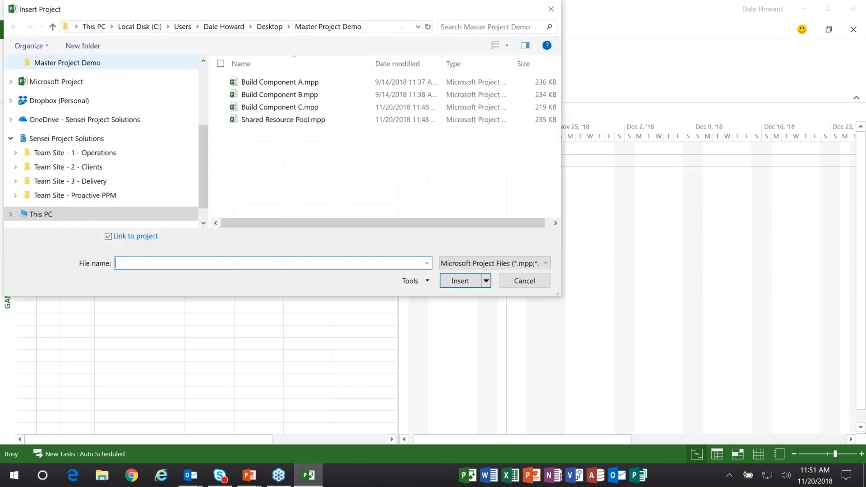
pyautogui.click(312, 83)
pyautogui.keyDown('ctrl'); pyautogui.click(309, 94); pyautogui.keyUp('ctrl')
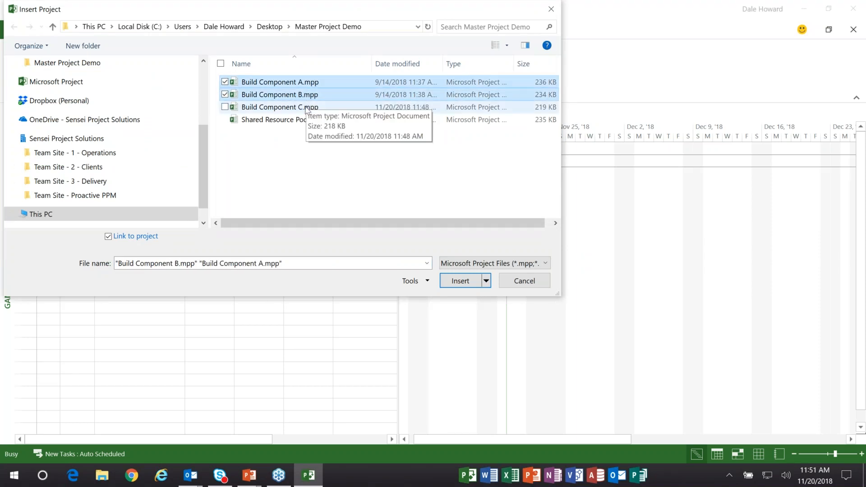
pyautogui.keyDown('ctrl'); pyautogui.click(307, 108); pyautogui.keyUp('ctrl')
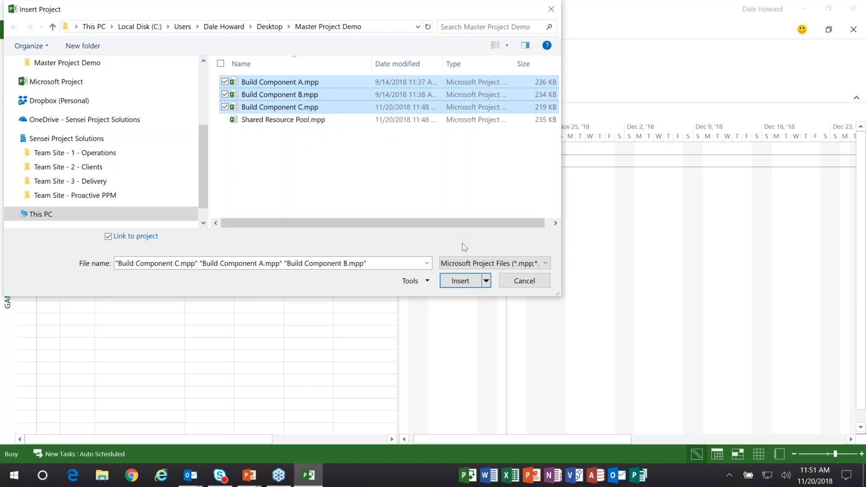
pyautogui.click(468, 282)
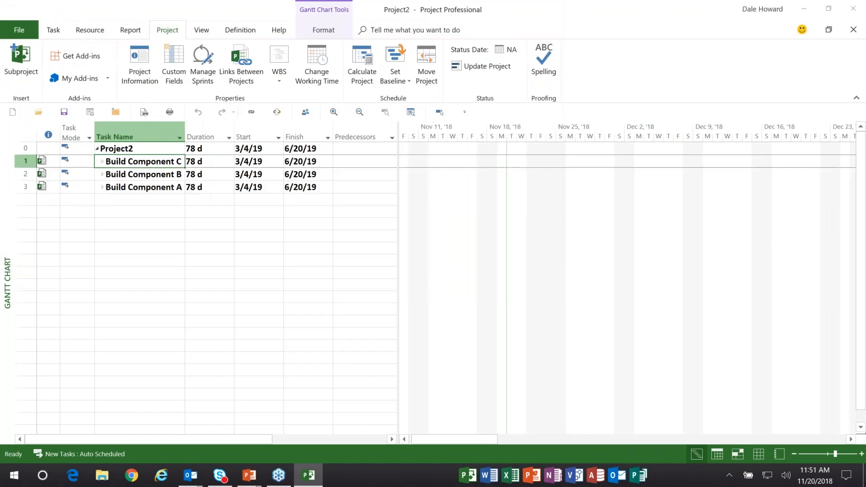
# - Widen the Task Name column and reorder the subprojects as Build Component A, Build Component B, Build Component C
pyautogui.moveTo(185, 135); pyautogui.dragTo(233, 144)
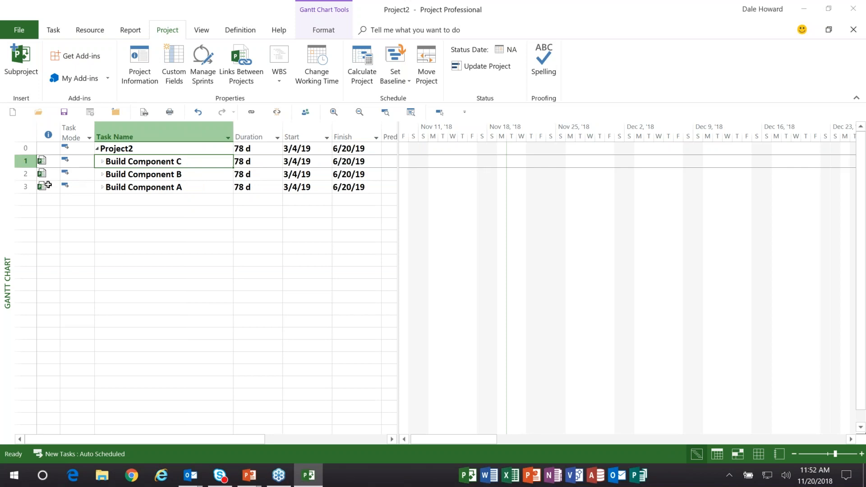
pyautogui.click(24, 187)
pyautogui.moveTo(25, 188); pyautogui.dragTo(27, 155)
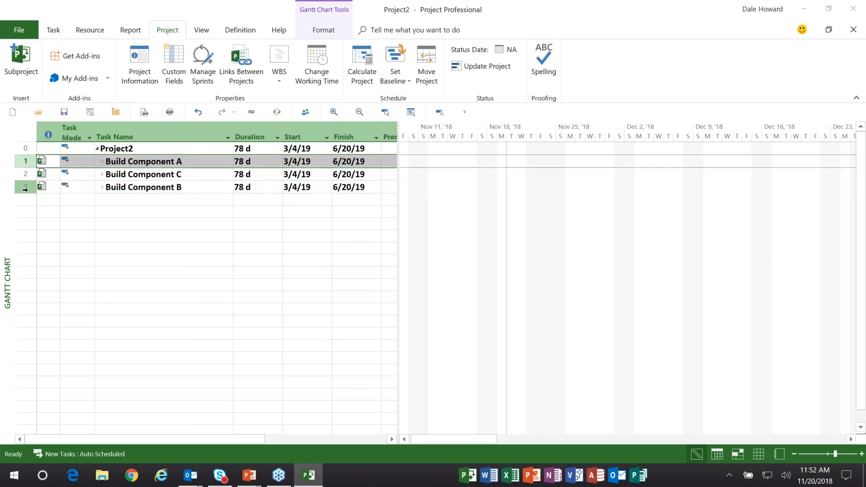
pyautogui.click(25, 187)
pyautogui.moveTo(25, 187); pyautogui.dragTo(28, 170)
# - Expand the Build Component C, B and A subprojects, opening the resource pool to see assignments across all sharer files
pyautogui.click(104, 187)
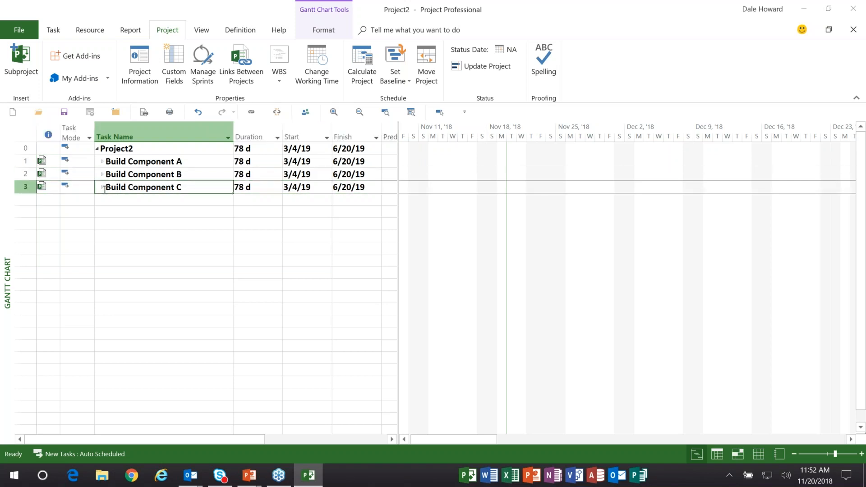
pyautogui.click(103, 187)
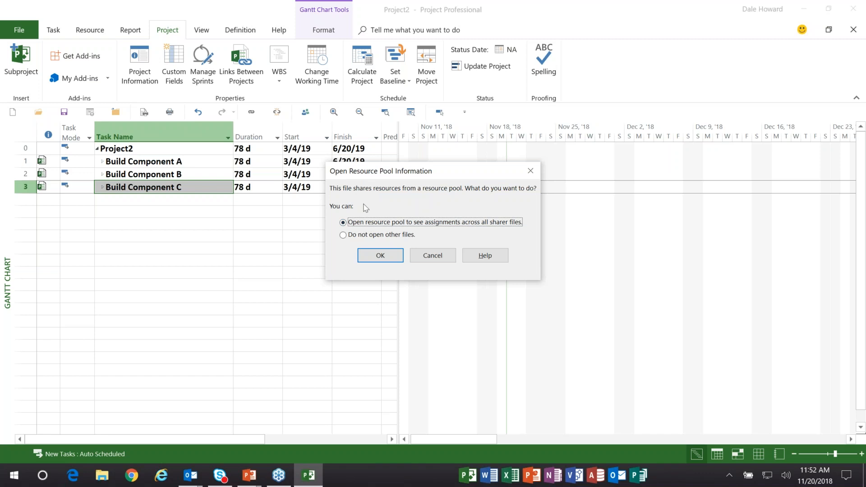
pyautogui.click(387, 260)
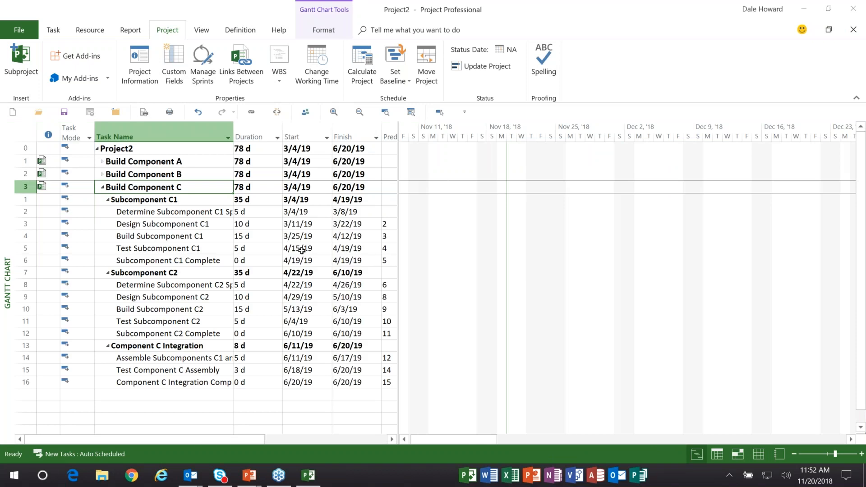
pyautogui.click(102, 174)
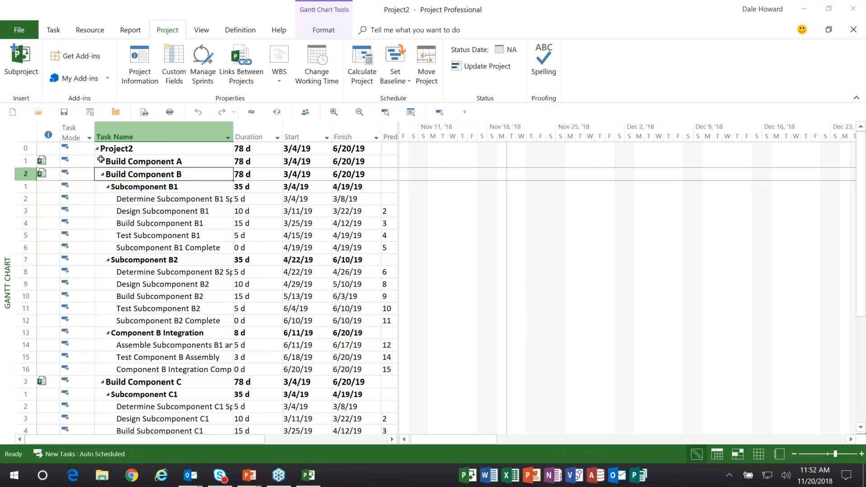
pyautogui.click(102, 161)
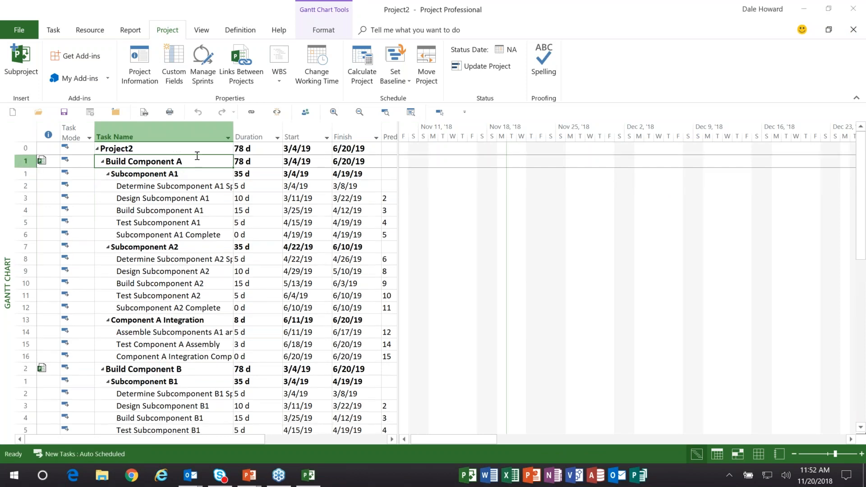
# - Fit the Task Name column to its contents and narrow Project2's task table so it ends after the Duration column
pyautogui.doubleClick(233, 133)
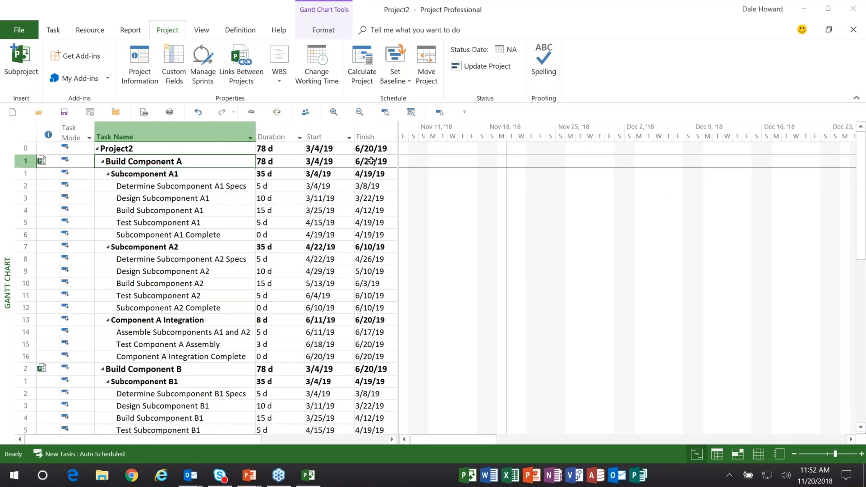
pyautogui.moveTo(398, 162); pyautogui.dragTo(308, 164)
# - Bring Project2's Gantt bars into view and examine the tasks and assignments of the Build Component A, B and C subprojects
pyautogui.click(231, 150)
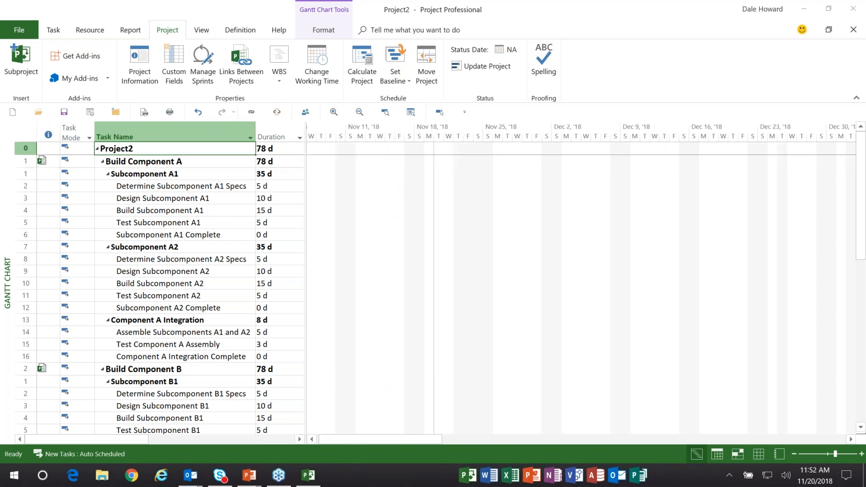
pyautogui.click(440, 112)
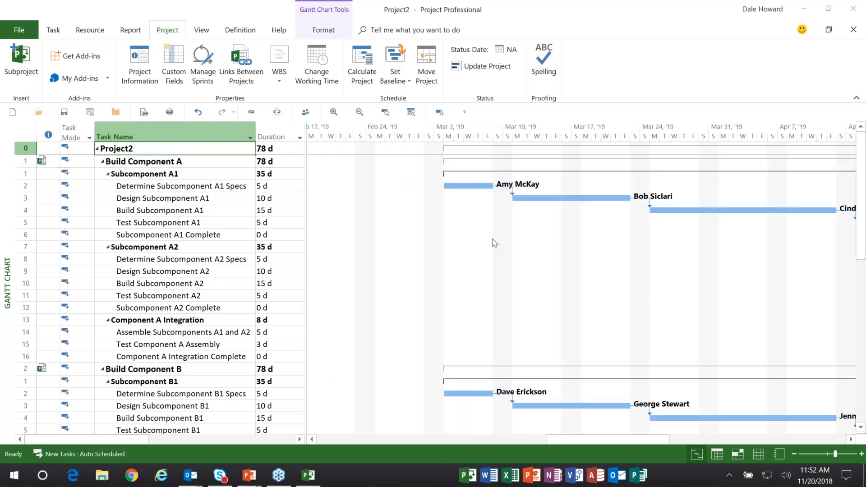
pyautogui.moveTo(577, 440); pyautogui.dragTo(600, 440)
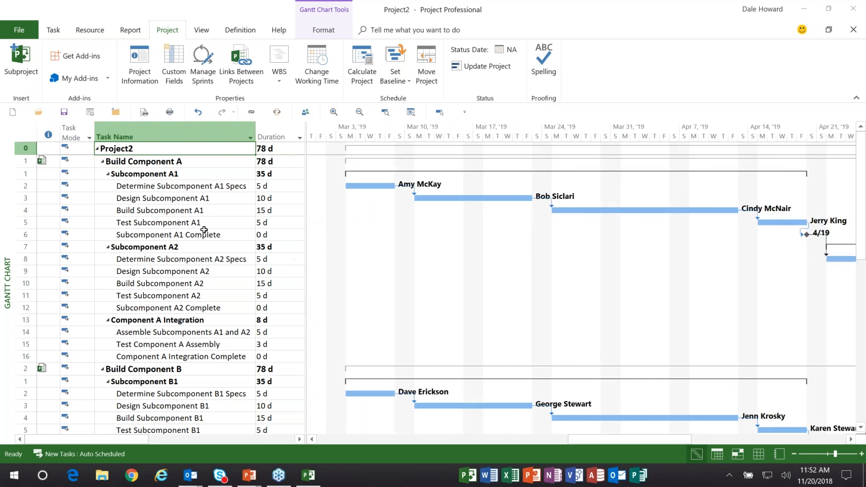
pyautogui.click(190, 165)
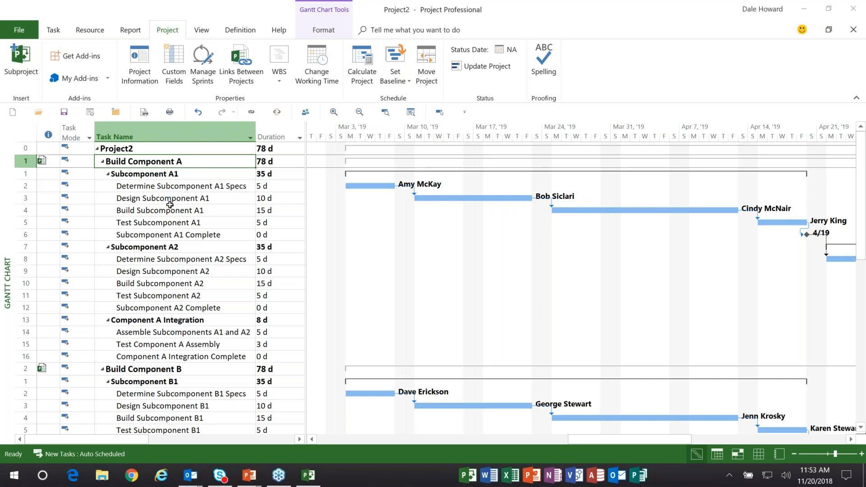
pyautogui.scroll(-3, 170, 206)
pyautogui.click(184, 256)
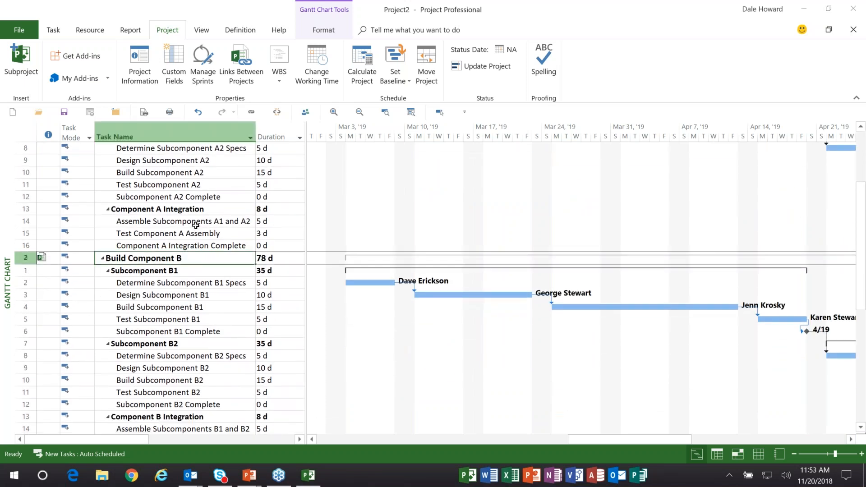
pyautogui.scroll(-5, 176, 282)
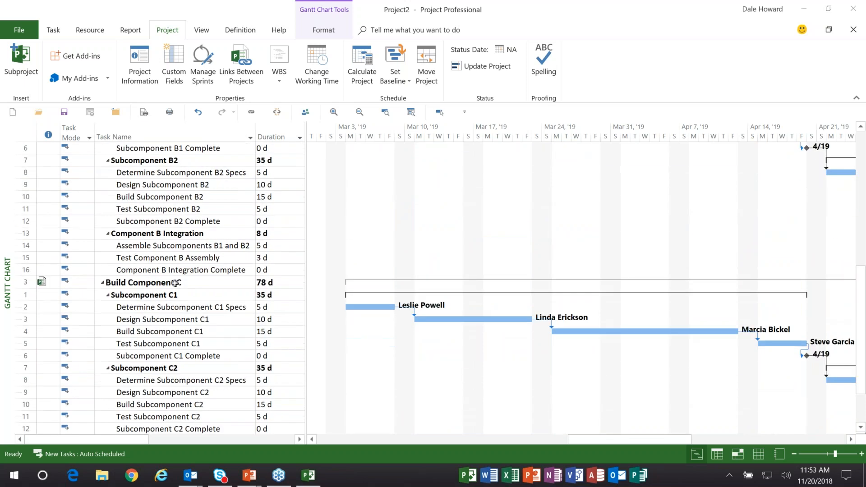
pyautogui.click(176, 282)
pyautogui.scroll(6, 213, 255)
pyautogui.scroll(2, 212, 253)
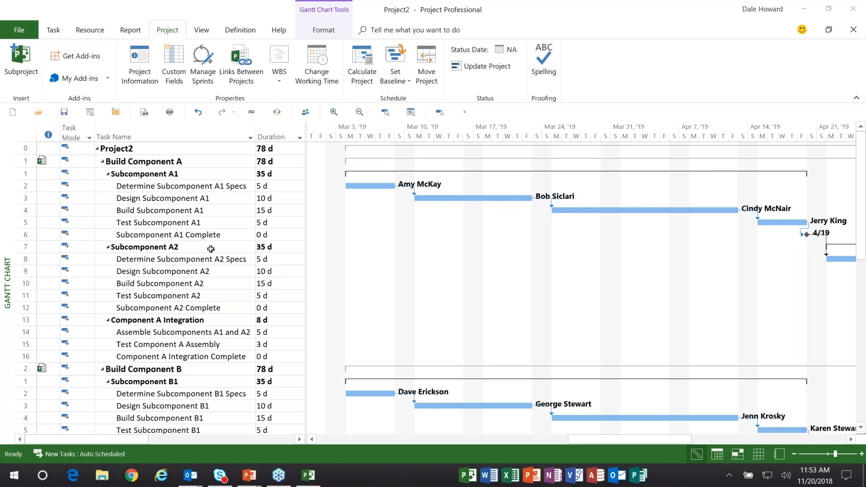
# - Close Project2, discarding its changes and the changes to all of its subprojects
pyautogui.click(116, 115)
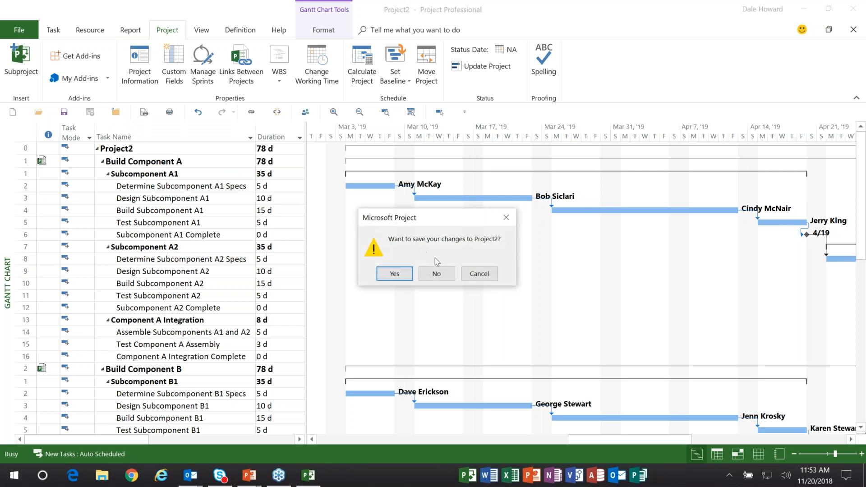
pyautogui.click(436, 275)
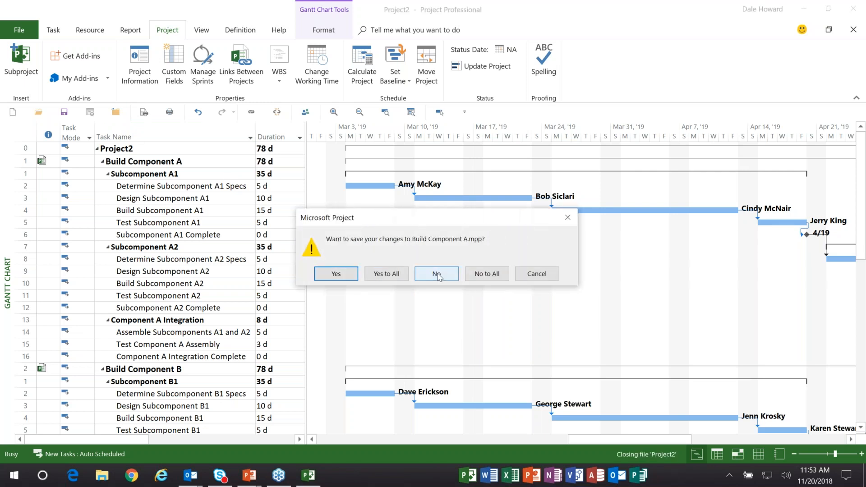
pyautogui.click(493, 277)
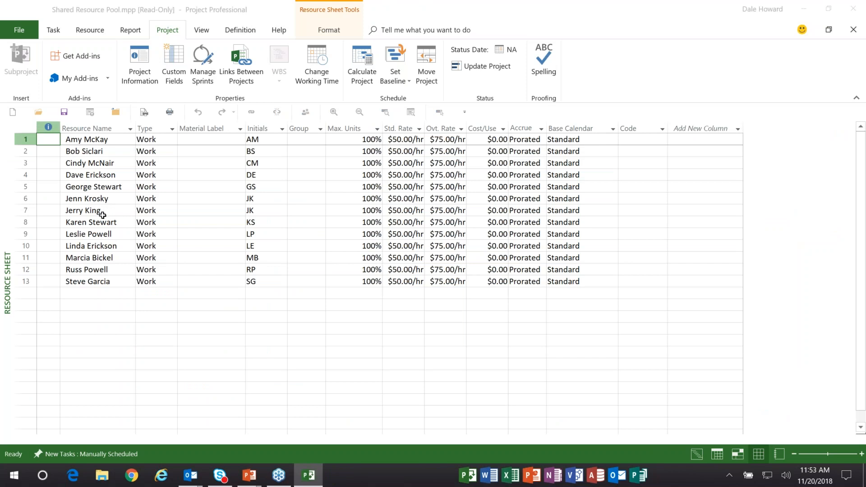
# - Open Build Component A.mpp, Build Component B.mpp and Build Component C.mpp from the Master Project Demo folder
pyautogui.click(39, 116)
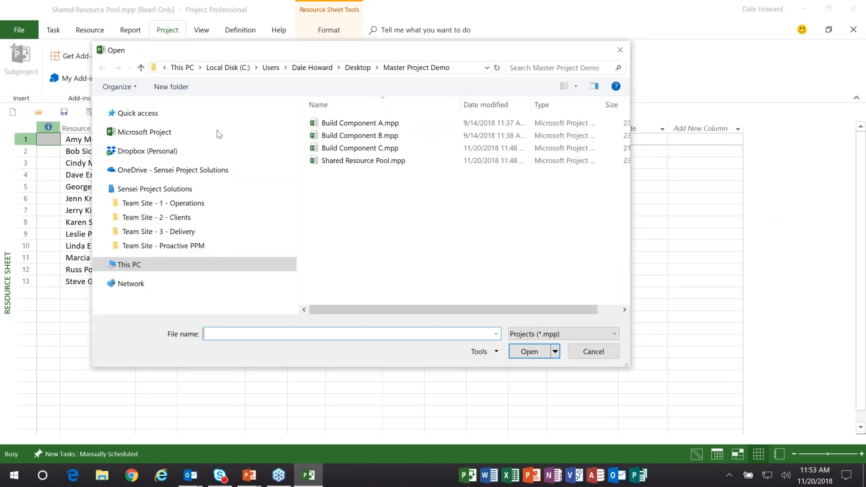
pyautogui.doubleClick(381, 123)
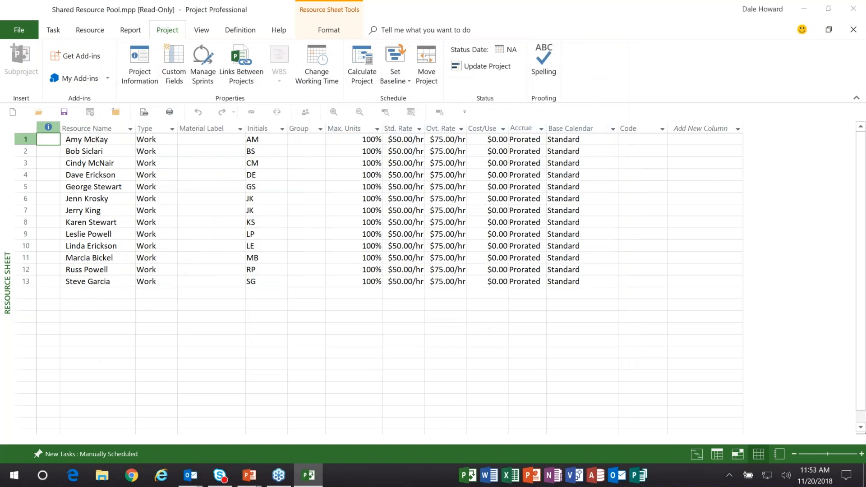
pyautogui.click(39, 112)
pyautogui.click(371, 137)
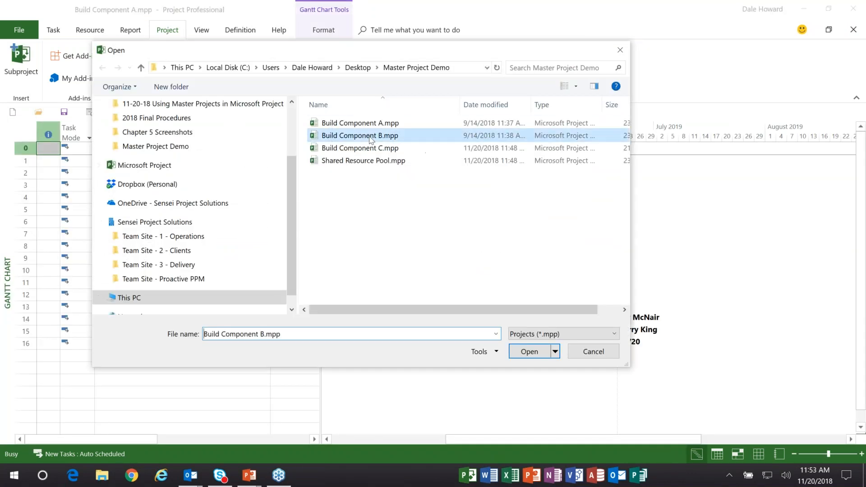
pyautogui.doubleClick(371, 137)
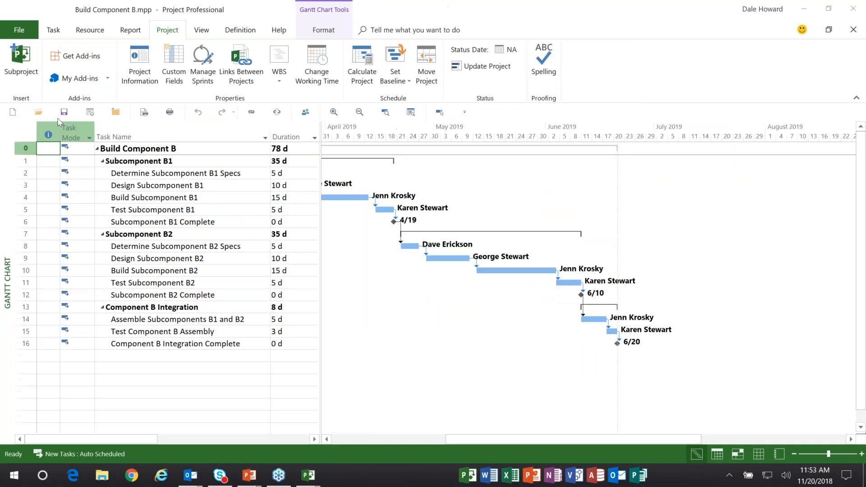
pyautogui.click(44, 115)
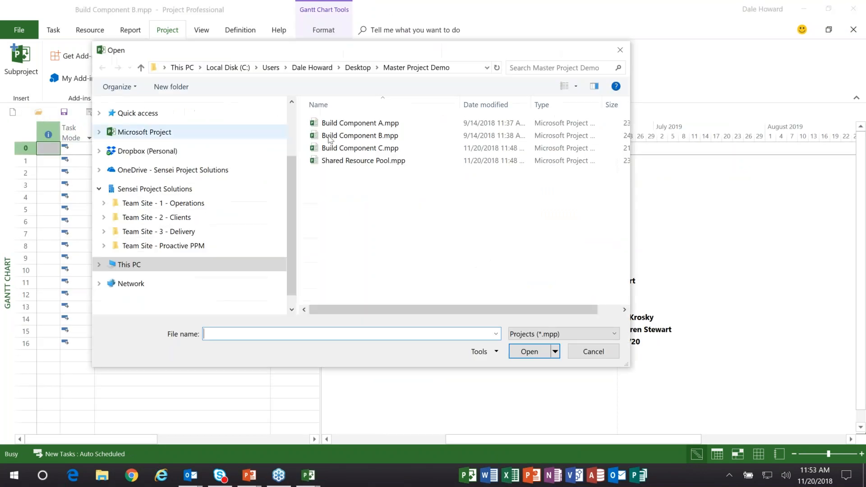
pyautogui.click(374, 149)
pyautogui.doubleClick(374, 149)
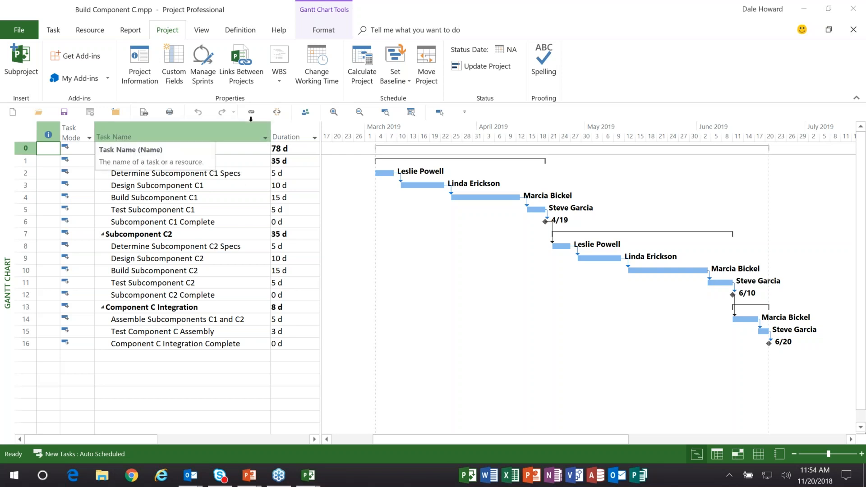
# - Combine Build Component A.mpp, Build Component B.mpp and Build Component C.mpp in a new window using the Gantt Chart view
pyautogui.click(202, 31)
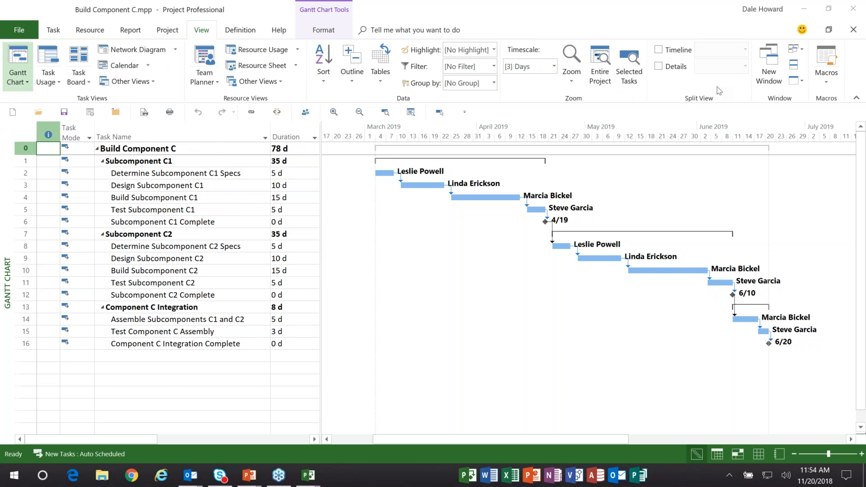
pyautogui.click(774, 74)
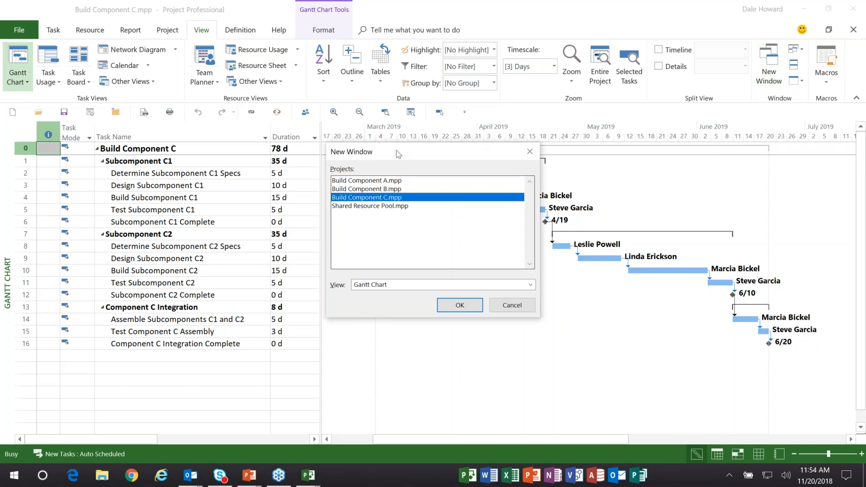
pyautogui.click(393, 180)
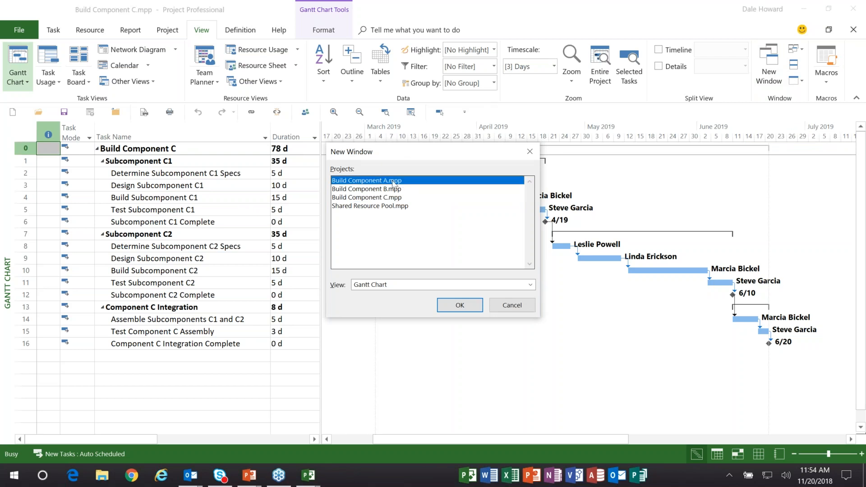
pyautogui.keyDown('ctrl'); pyautogui.click(393, 190); pyautogui.keyUp('ctrl')
pyautogui.keyDown('ctrl'); pyautogui.click(393, 197); pyautogui.keyUp('ctrl')
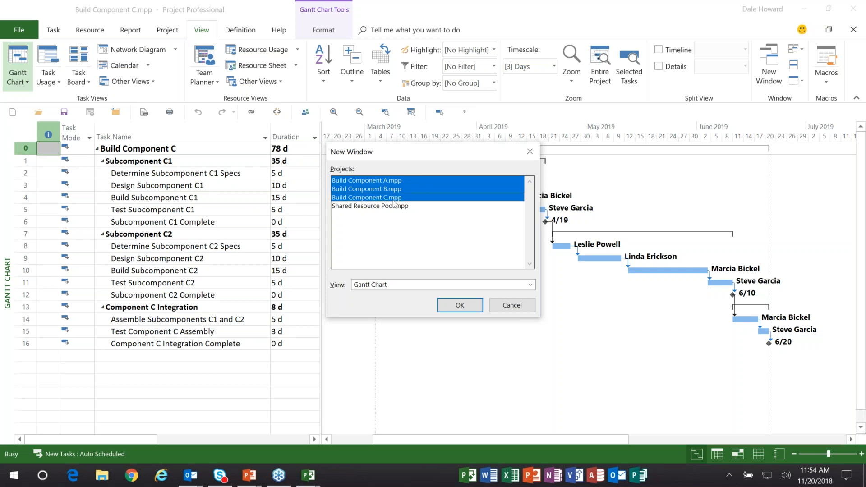
pyautogui.click(467, 307)
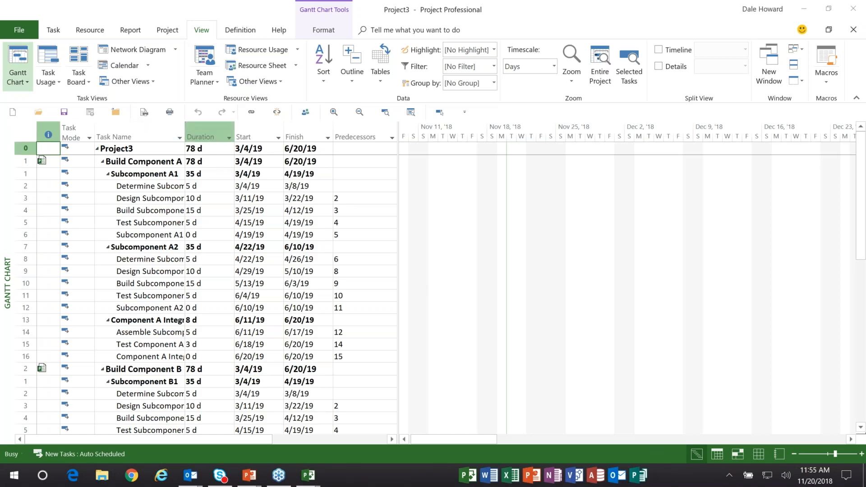
# - Fit the new master project's Task Name column to its contents and widen it slightly
pyautogui.doubleClick(184, 128)
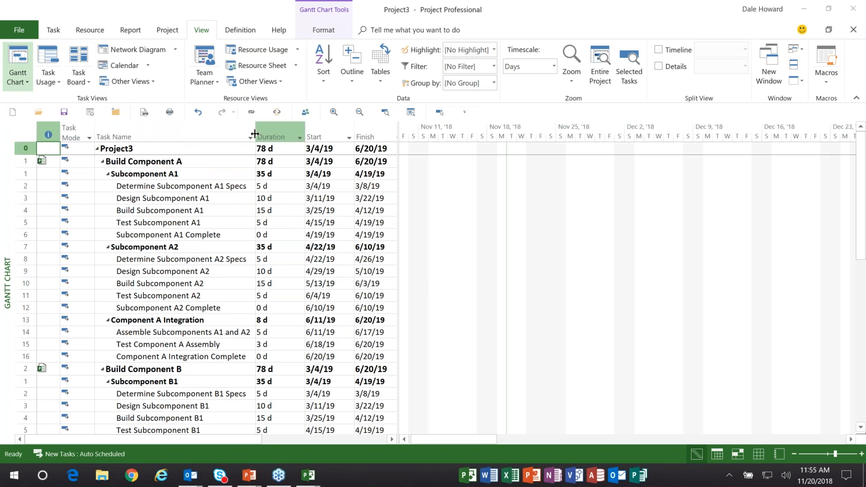
pyautogui.moveTo(256, 134); pyautogui.dragTo(270, 133)
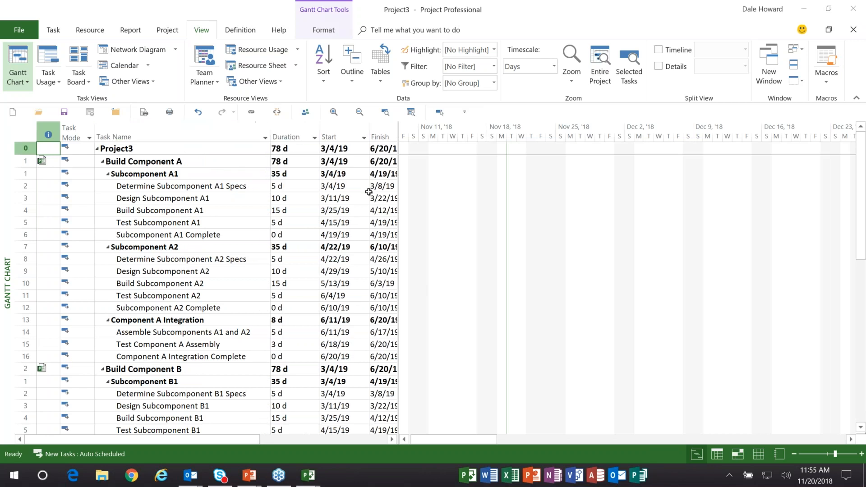
# - Move the divider between the table and Gantt chart to the Duration column's edge and review the three subprojects' tasks
pyautogui.moveTo(396, 193); pyautogui.dragTo(321, 183)
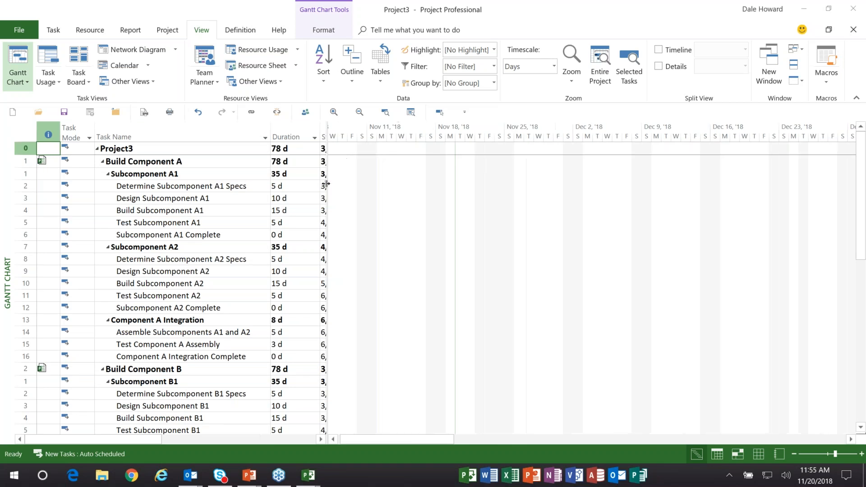
pyautogui.click(212, 161)
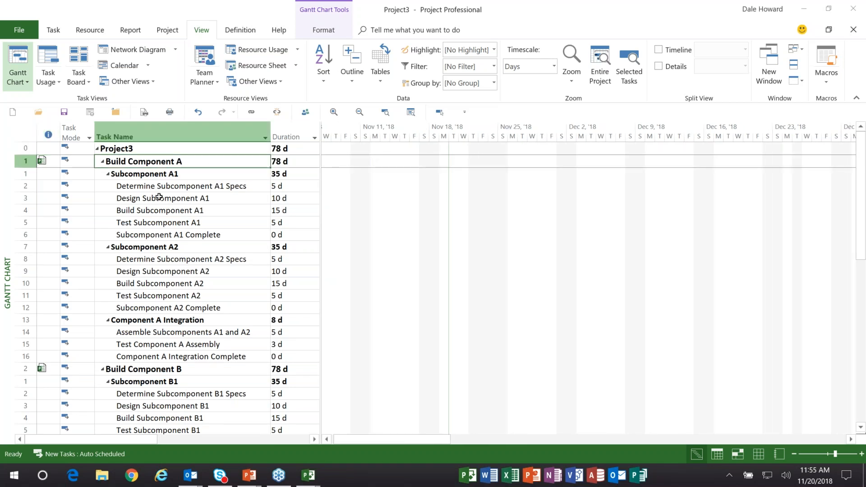
pyautogui.scroll(-7, 159, 196)
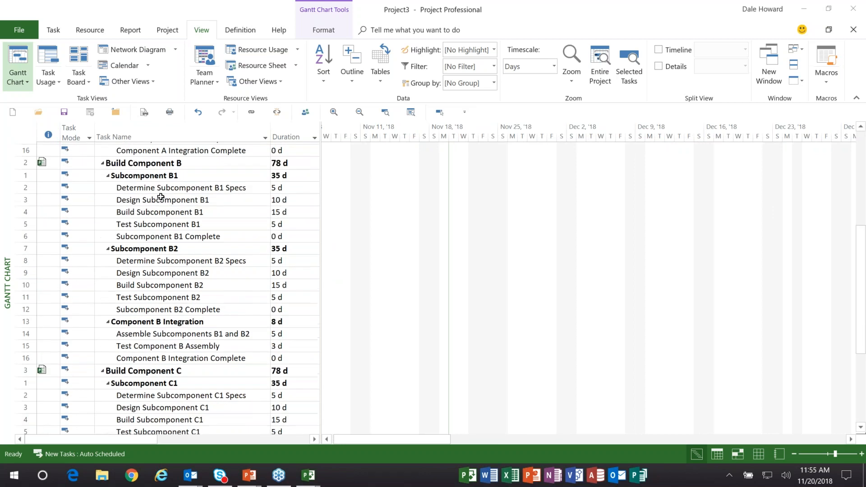
pyautogui.scroll(-3, 160, 197)
pyautogui.scroll(10, 189, 190)
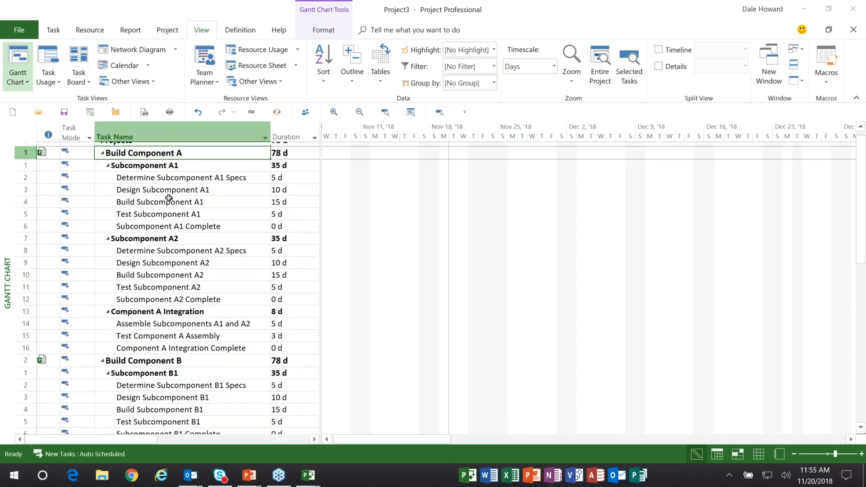
# - Scroll the Gantt chart to the Project3 summary task's bars and view the March to April 2019 schedule
pyautogui.click(193, 149)
pyautogui.click(411, 113)
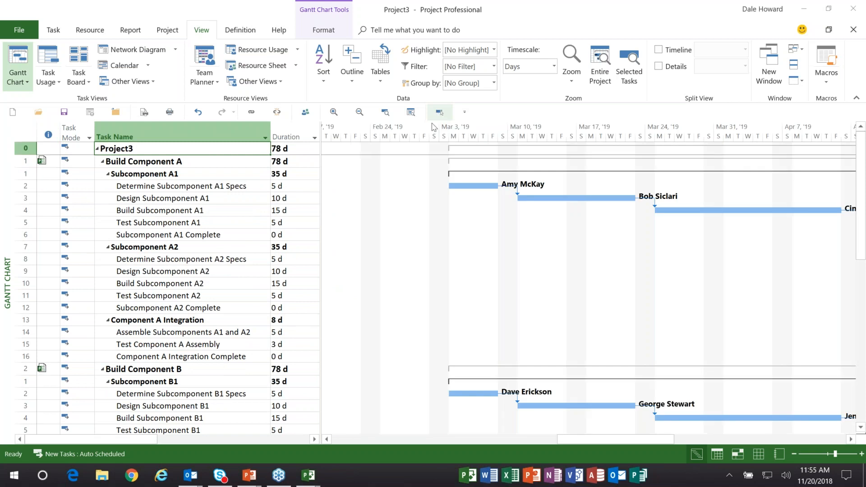
pyautogui.moveTo(591, 440); pyautogui.dragTo(604, 445)
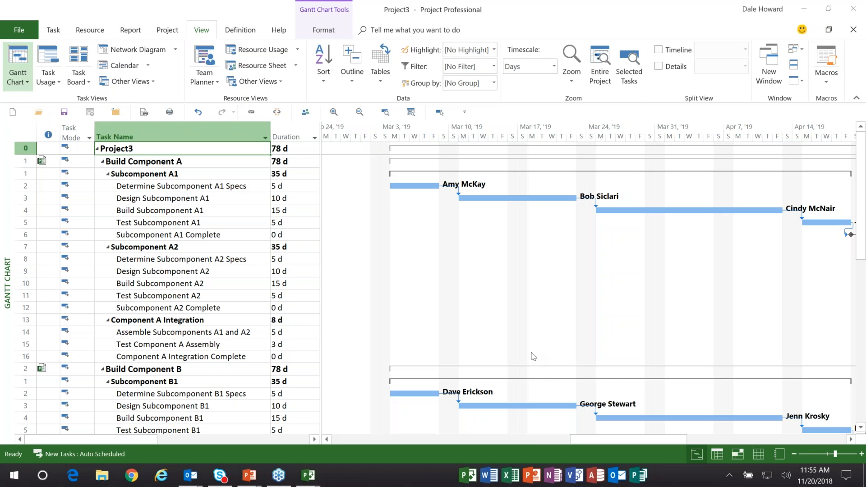
pyautogui.hotkey('alt', 'Tab')
pyautogui.hotkey('alt', 'Tab')
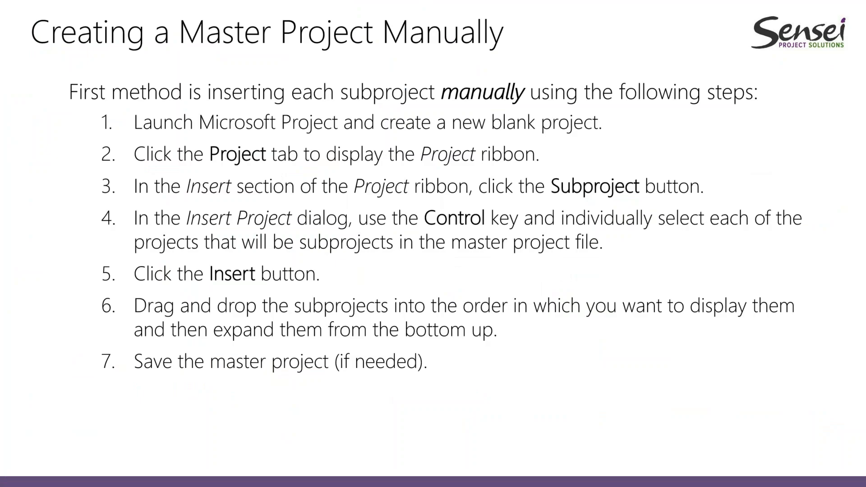
pyautogui.press('Right')
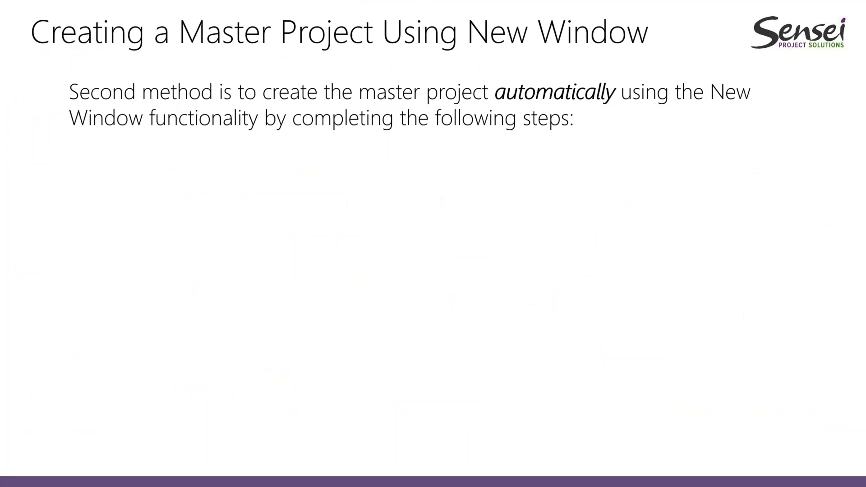
pyautogui.press('Right')
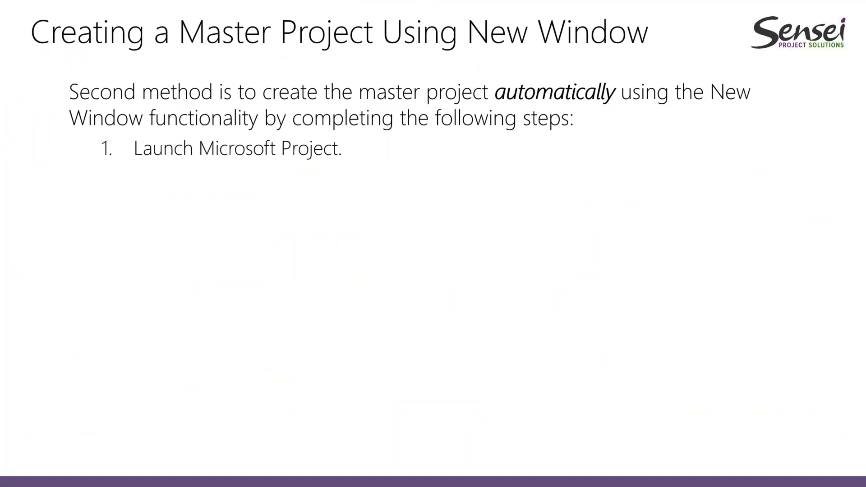
pyautogui.press('Right')
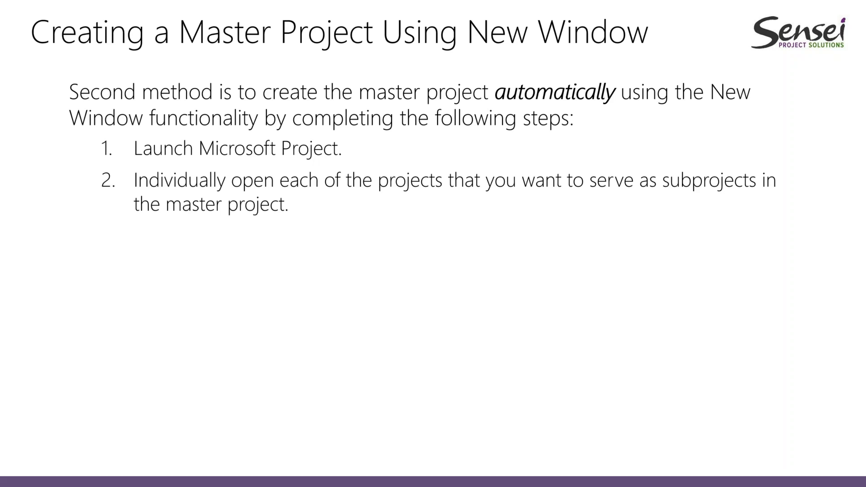
pyautogui.press('Right')
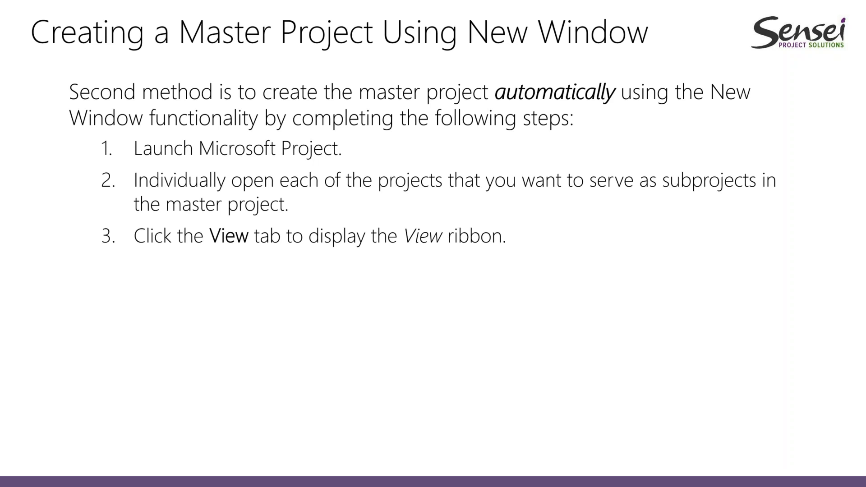
pyautogui.press('Right')
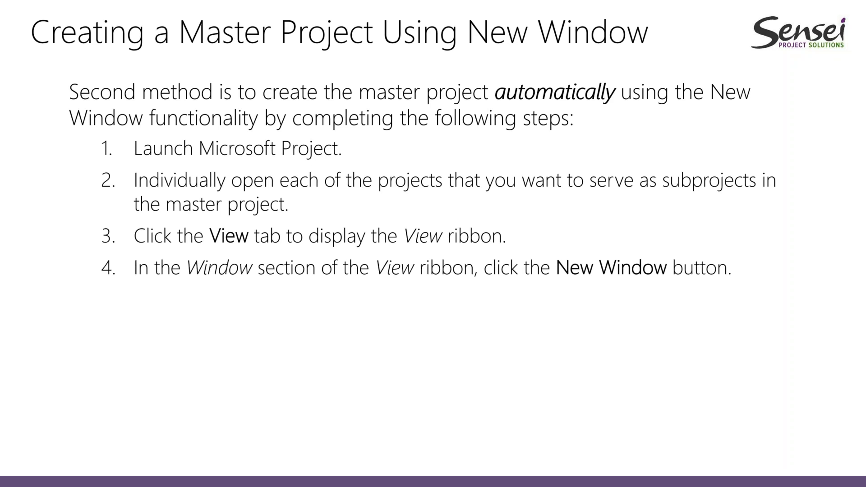
pyautogui.press('Right')
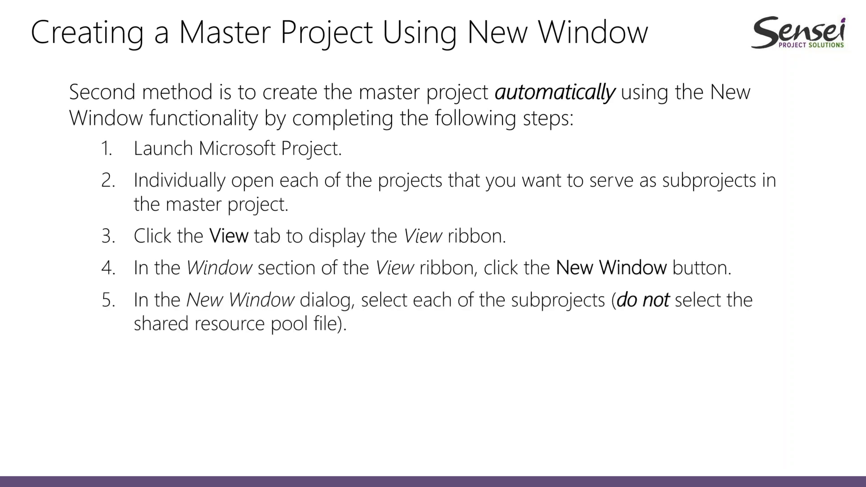
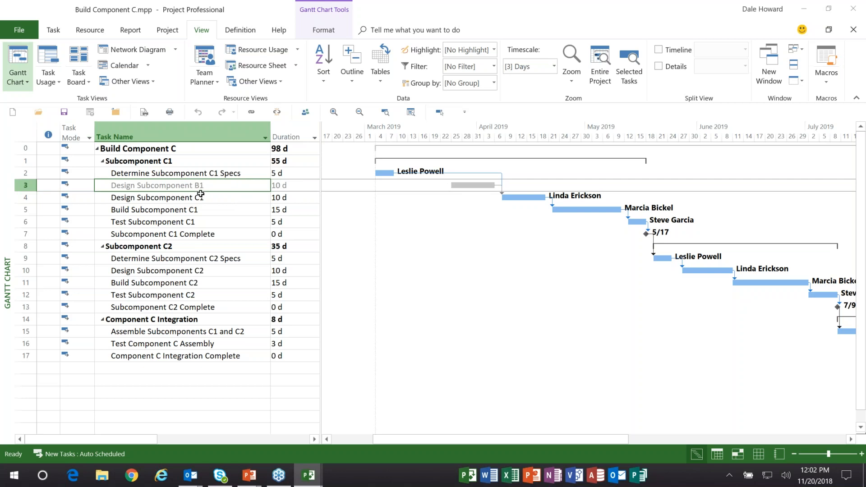
# - Save Build Component C.mpp with the resource pool update, and close the project
pyautogui.click(195, 198)
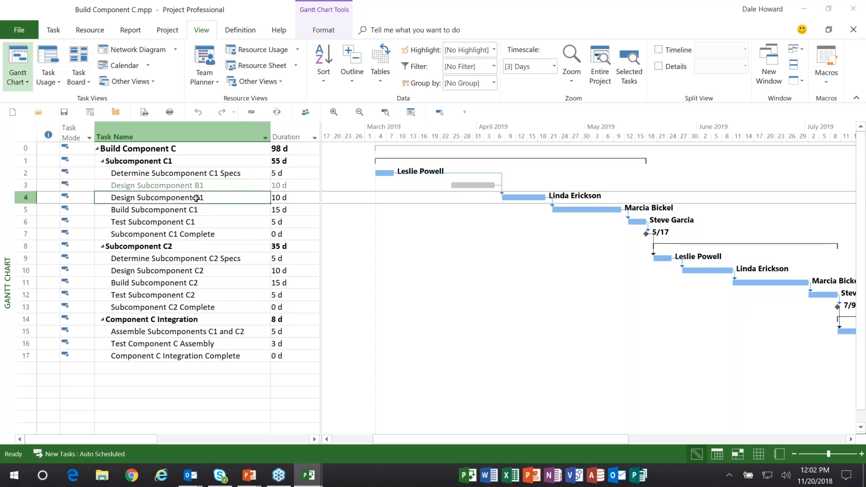
pyautogui.click(199, 186)
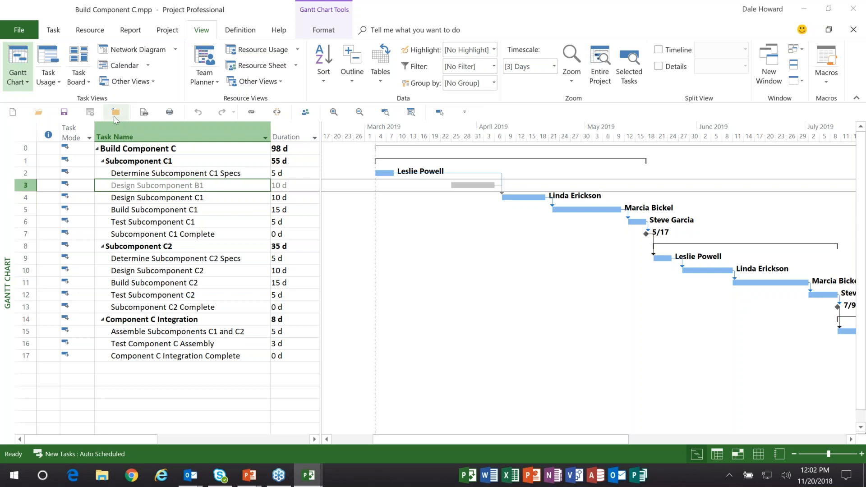
pyautogui.click(65, 112)
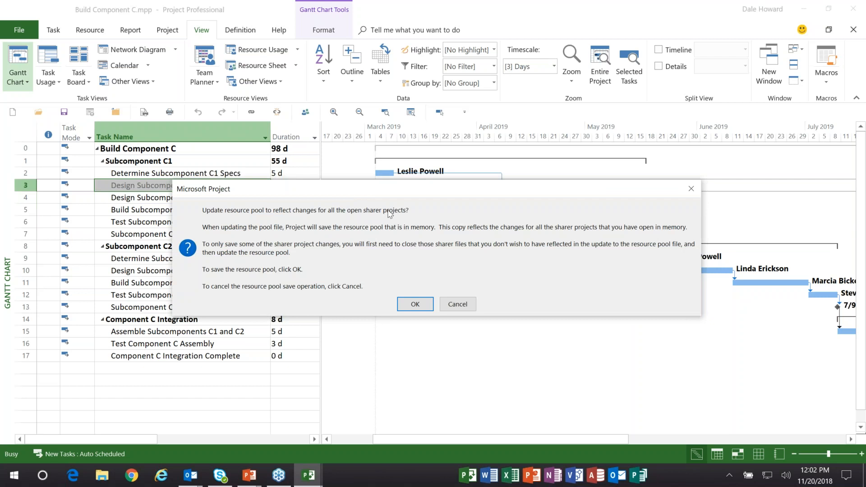
pyautogui.click(419, 303)
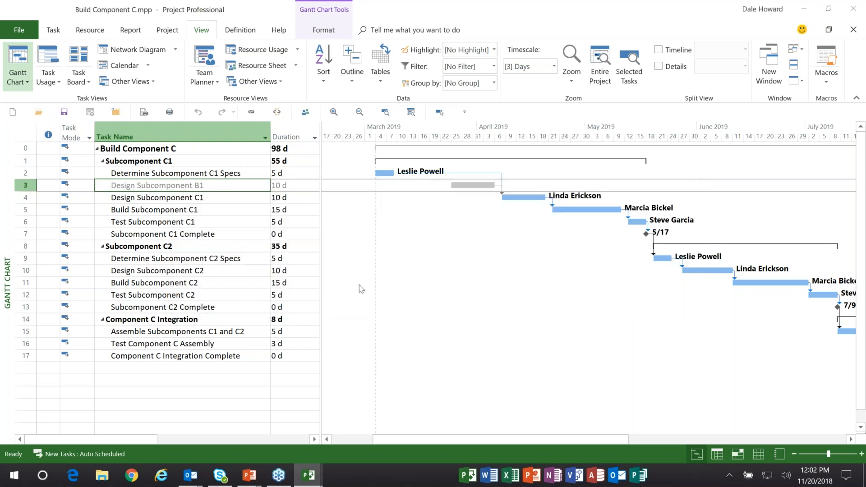
pyautogui.click(117, 112)
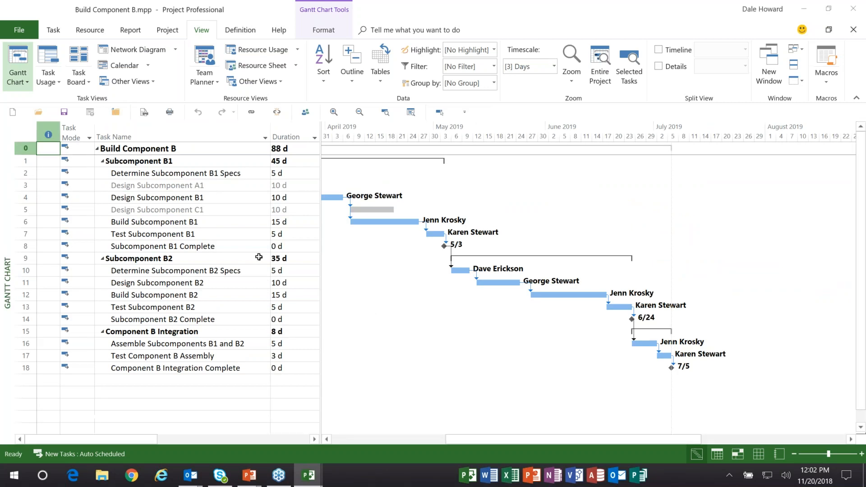
# - Check the external tasks Design Subcomponent A1 and C1 in Build Component B.mpp, then save it with the resource pool update and close it
pyautogui.moveTo(551, 438); pyautogui.dragTo(486, 441)
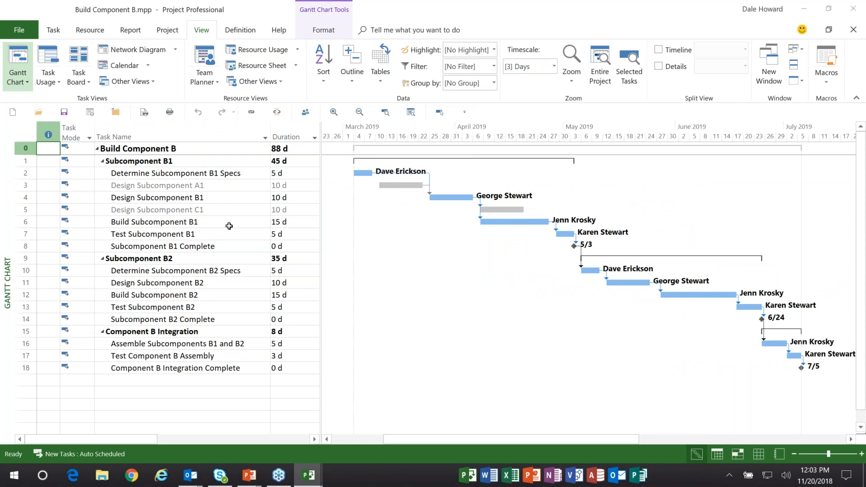
pyautogui.click(220, 184)
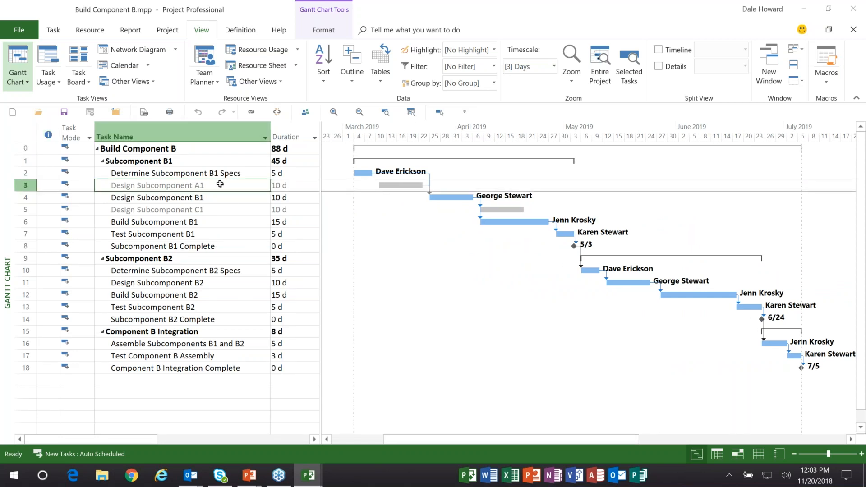
pyautogui.click(206, 210)
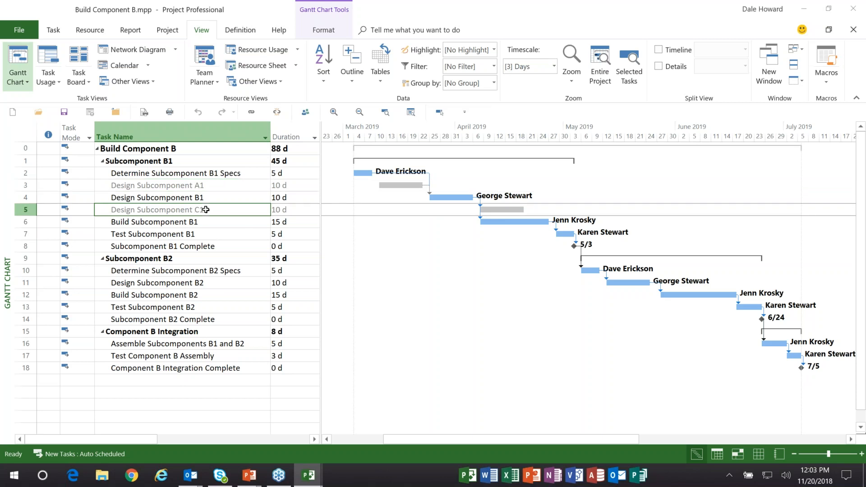
pyautogui.click(63, 117)
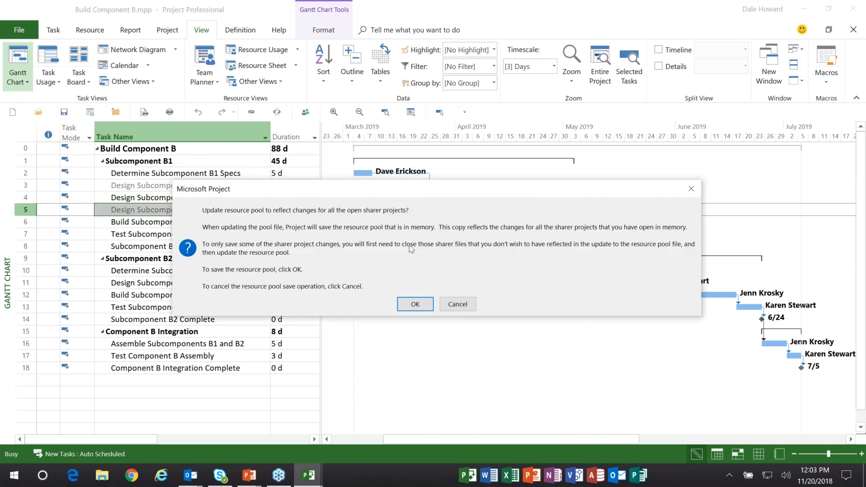
pyautogui.click(420, 303)
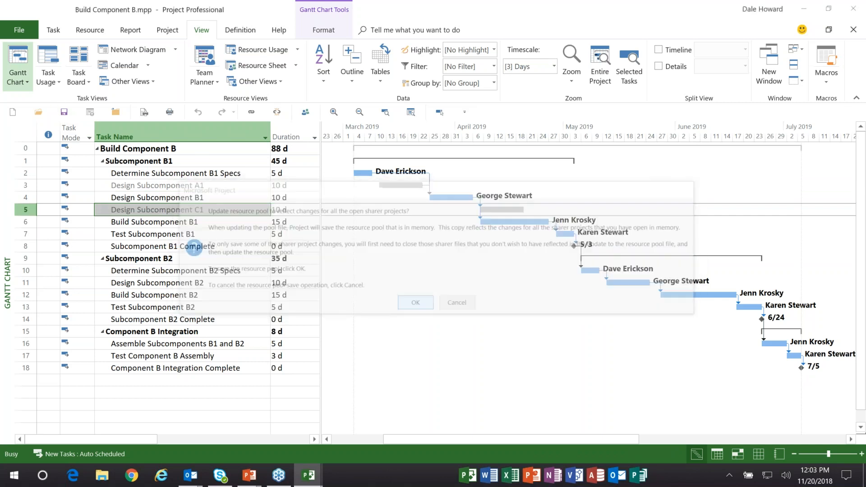
pyautogui.click(117, 113)
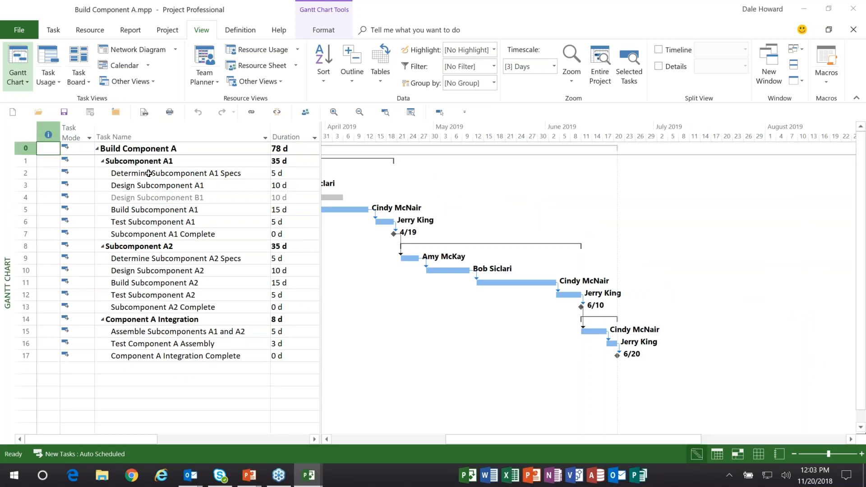
# - Save Build Component A.mpp with the resource pool update and select its external task Design Subcomponent B1
pyautogui.click(113, 121)
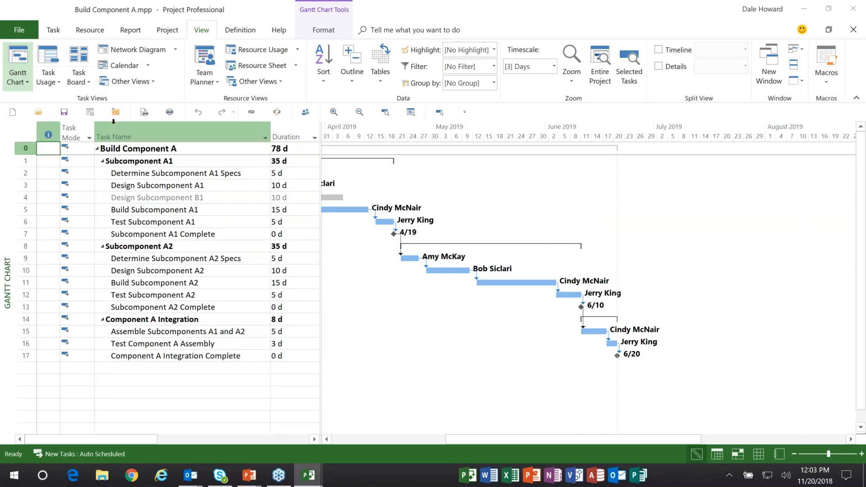
pyautogui.click(64, 112)
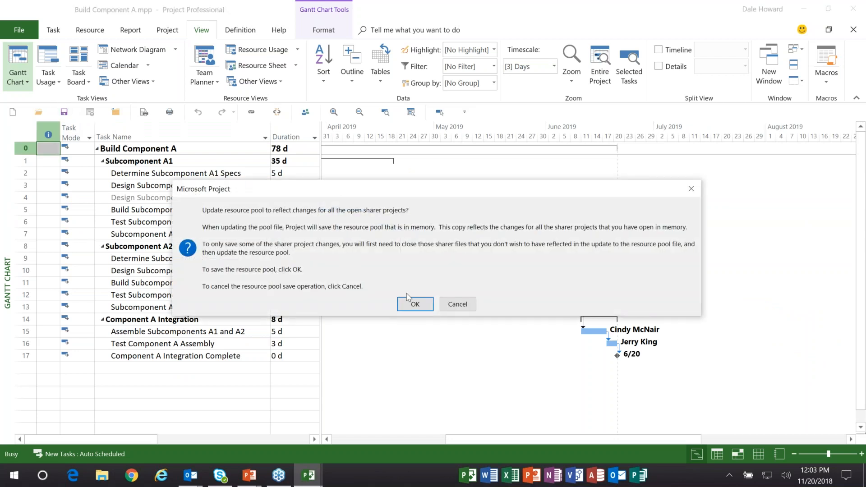
pyautogui.click(415, 304)
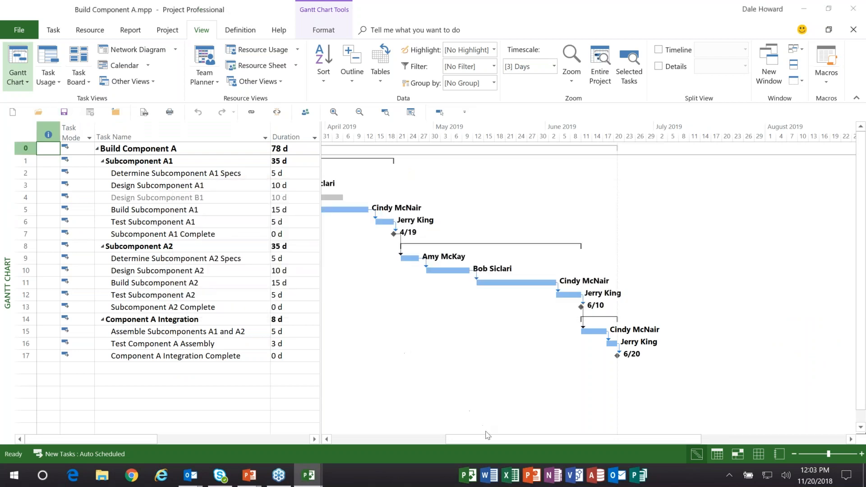
pyautogui.moveTo(476, 439); pyautogui.dragTo(413, 439)
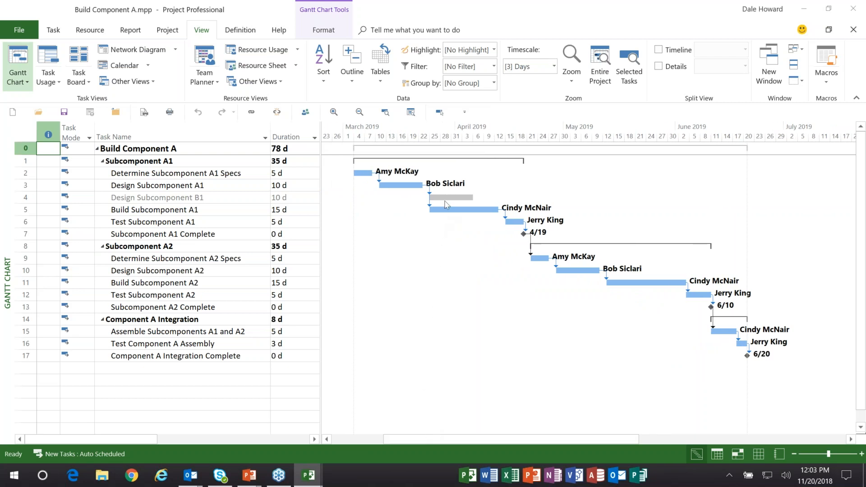
pyautogui.click(222, 196)
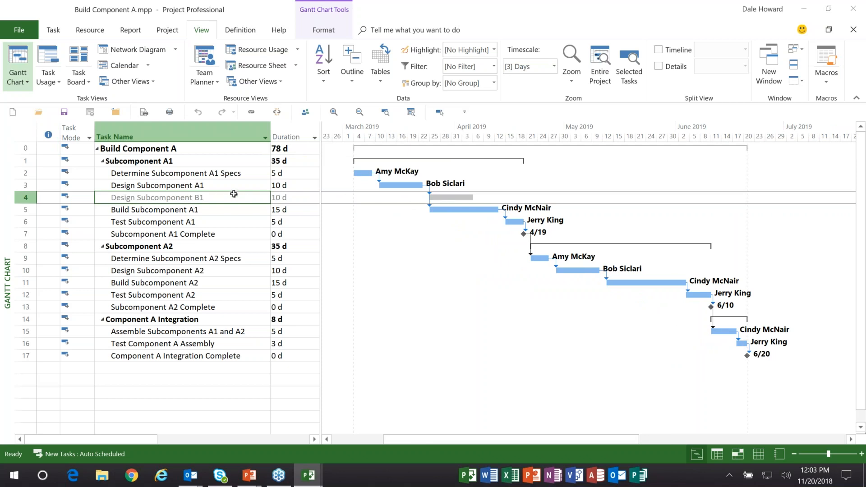
# - Set the duration of Determine Subcomponent A1 Specs to 8 days and mark the task 100% complete
pyautogui.click(221, 173)
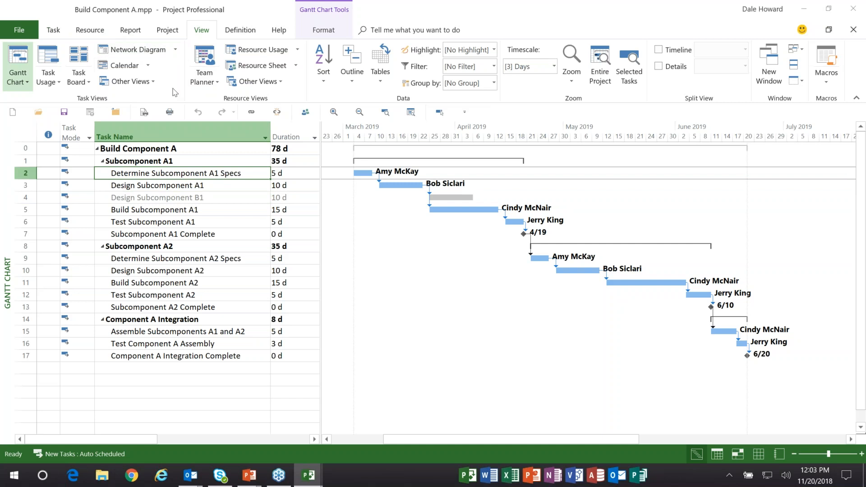
pyautogui.click(297, 174)
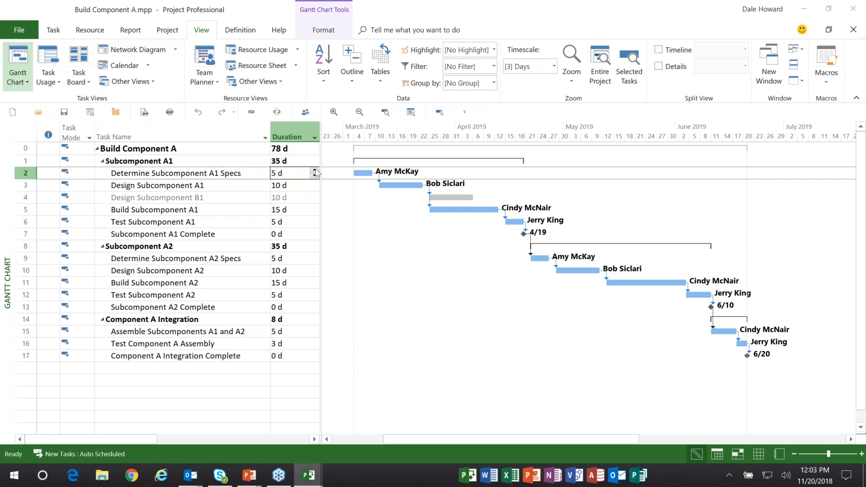
pyautogui.click(315, 171)
pyautogui.click(315, 171)
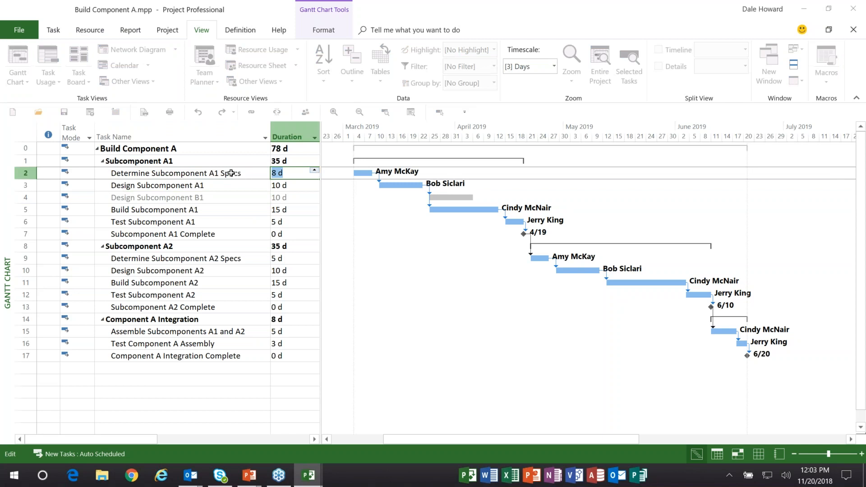
pyautogui.click(239, 171)
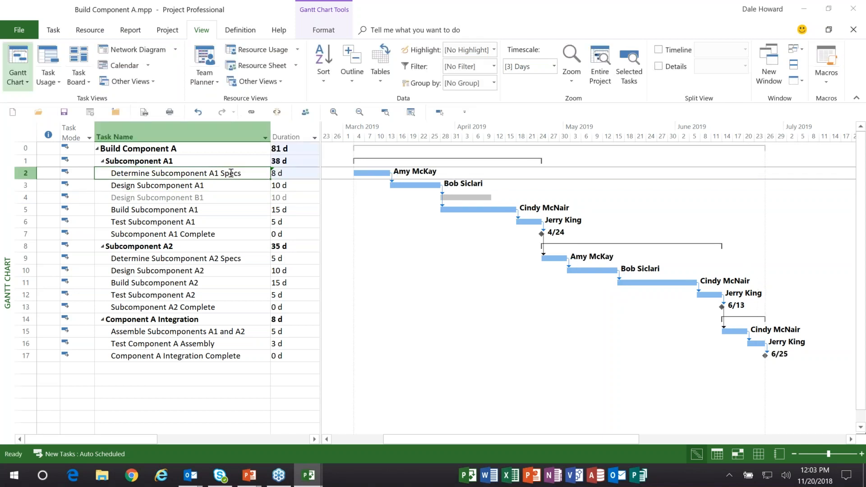
pyautogui.rightClick(231, 173)
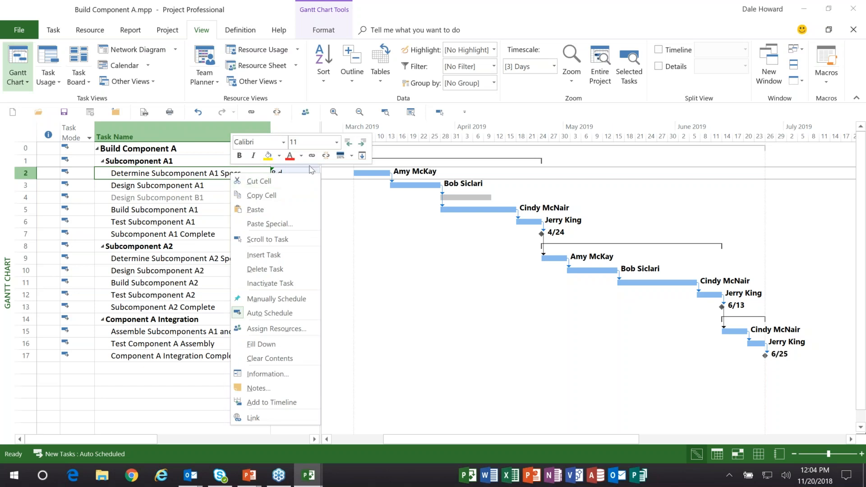
pyautogui.click(340, 155)
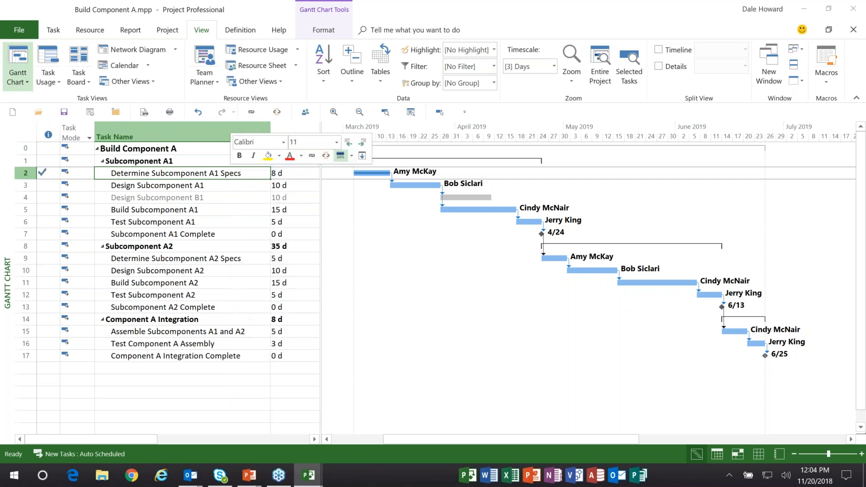
# - Save the changed Build Component A.mpp with the resource pool update and close the project
pyautogui.click(152, 160)
pyautogui.click(63, 112)
pyautogui.click(414, 305)
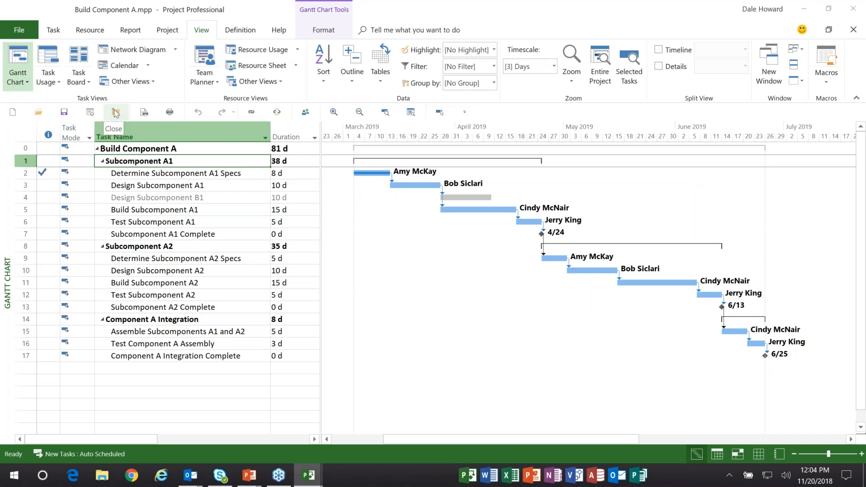
pyautogui.click(115, 112)
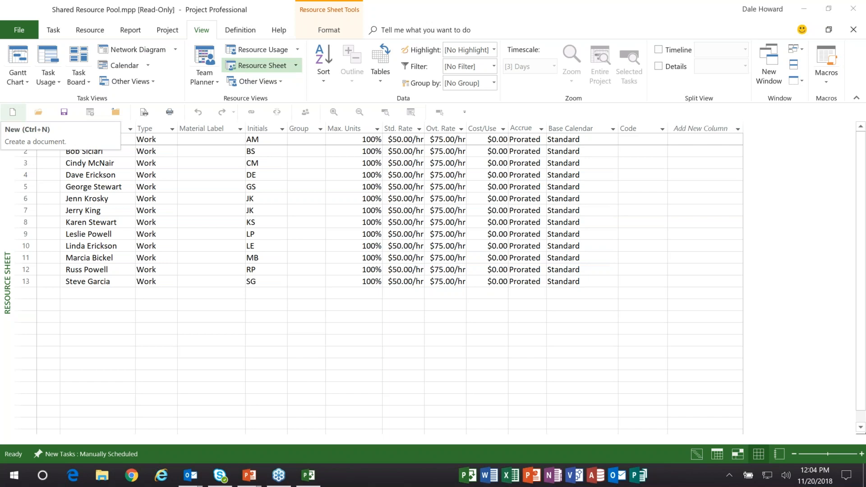
# - Open Build Component B.mpp from the Master Project Demo folder
pyautogui.click(38, 112)
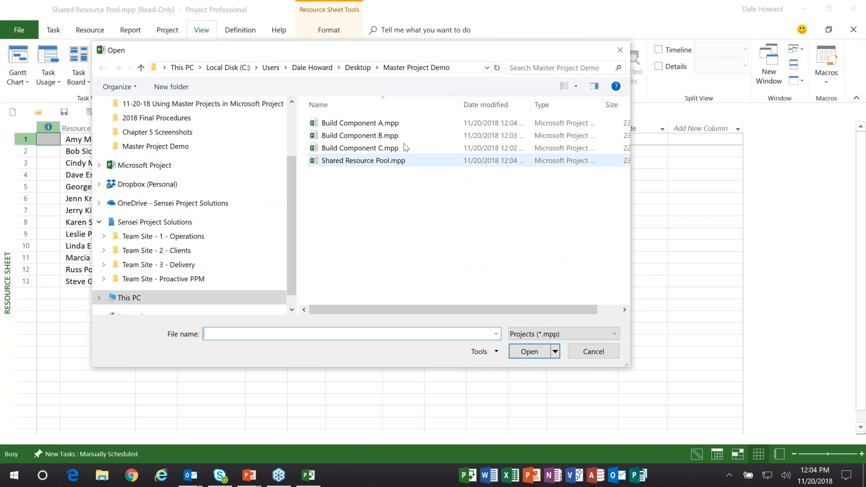
pyautogui.click(387, 138)
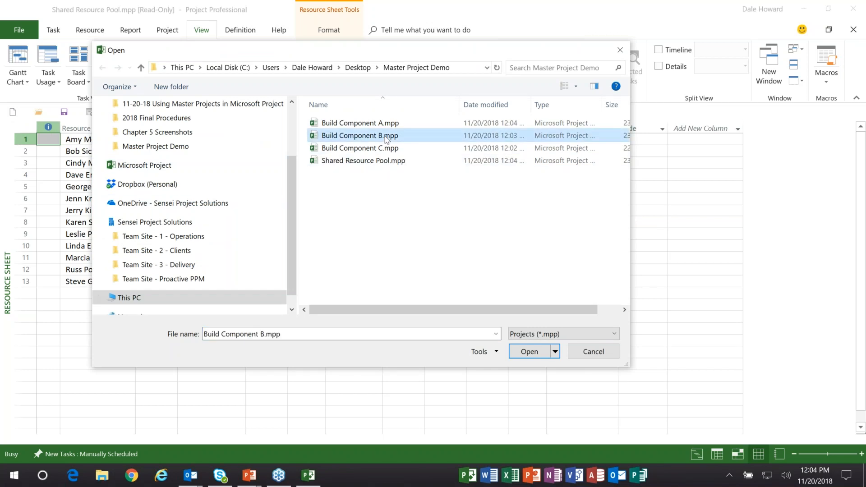
pyautogui.keyDown('ctrl'); pyautogui.click(418, 124); pyautogui.keyUp('ctrl')
pyautogui.click(529, 352)
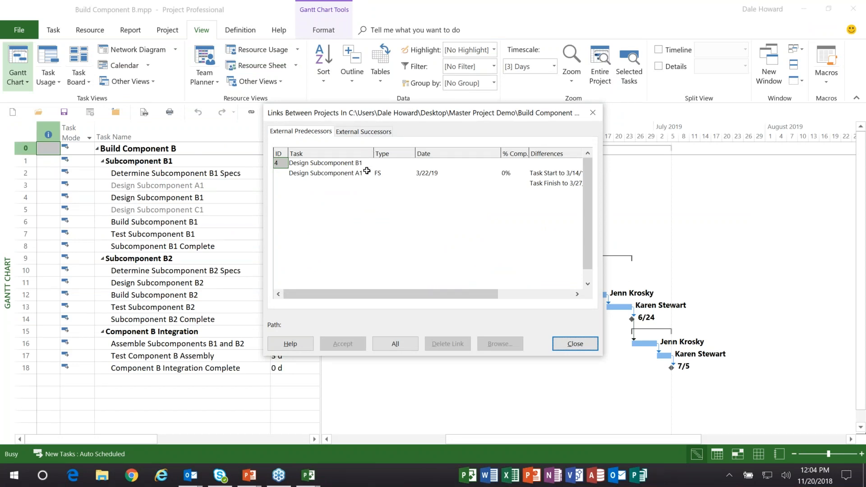
# - Examine the start and finish differences of the external predecessor Design Subcomponent A1 in the links between projects
pyautogui.click(341, 163)
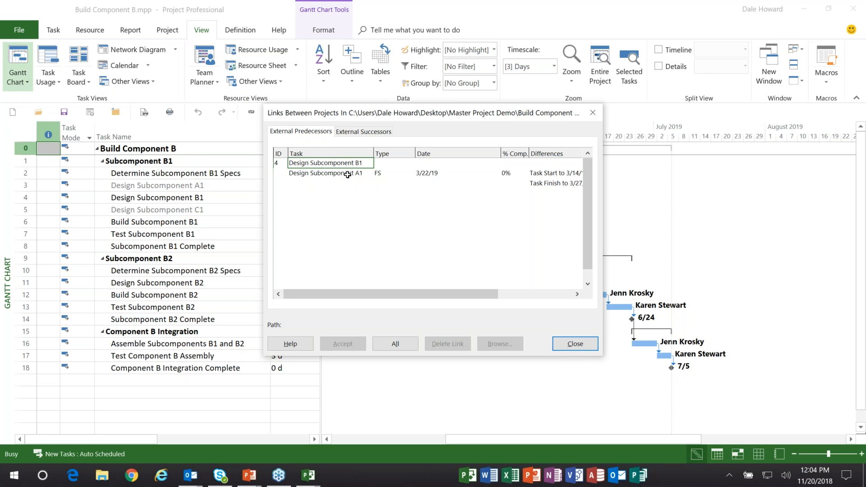
pyautogui.click(348, 175)
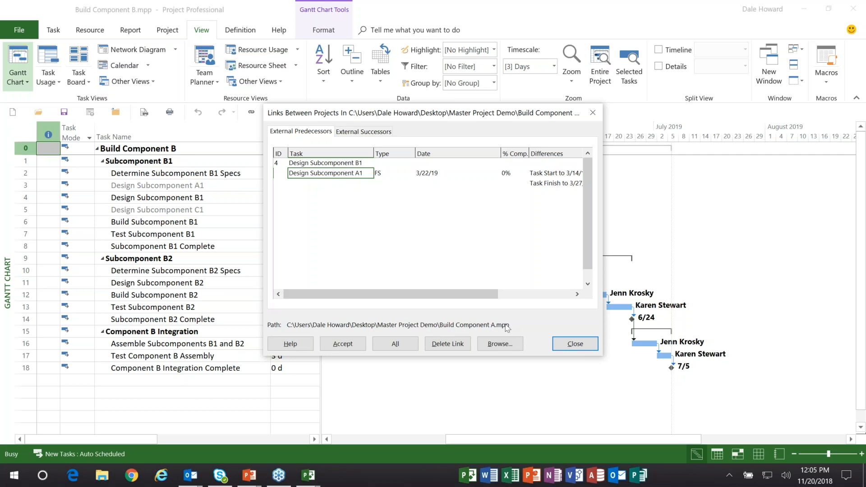
pyautogui.moveTo(451, 297); pyautogui.dragTo(536, 300)
pyautogui.click(472, 173)
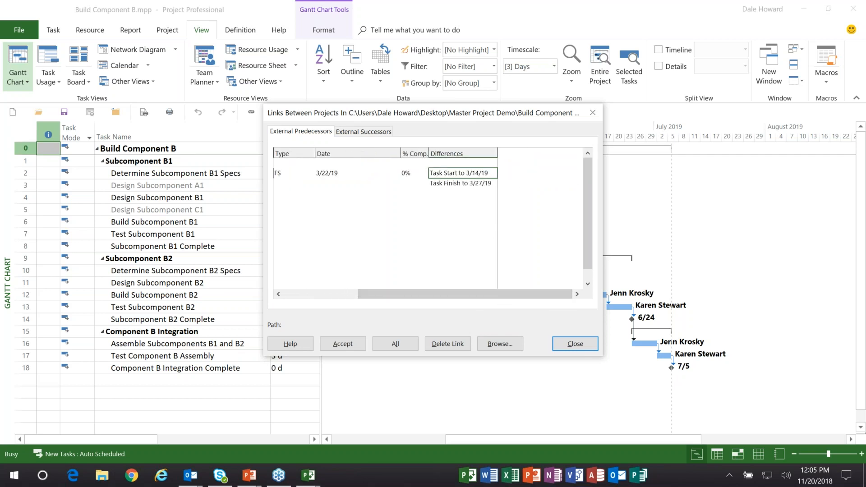
pyautogui.click(472, 183)
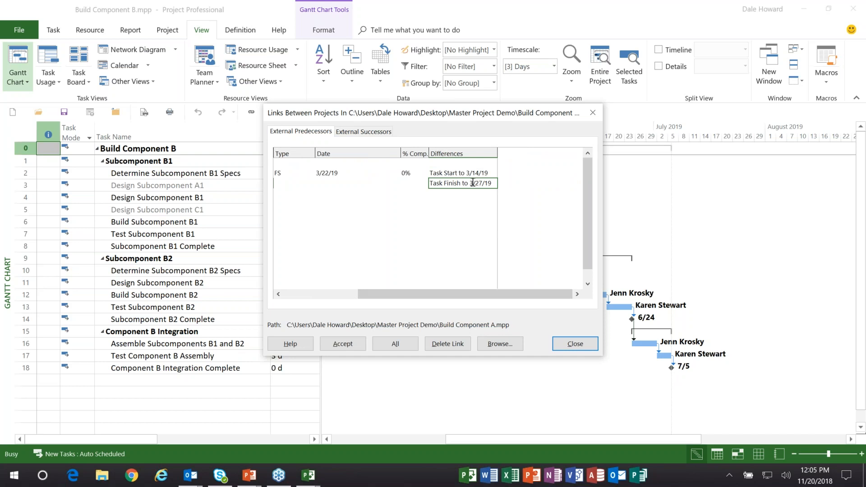
pyautogui.click(470, 174)
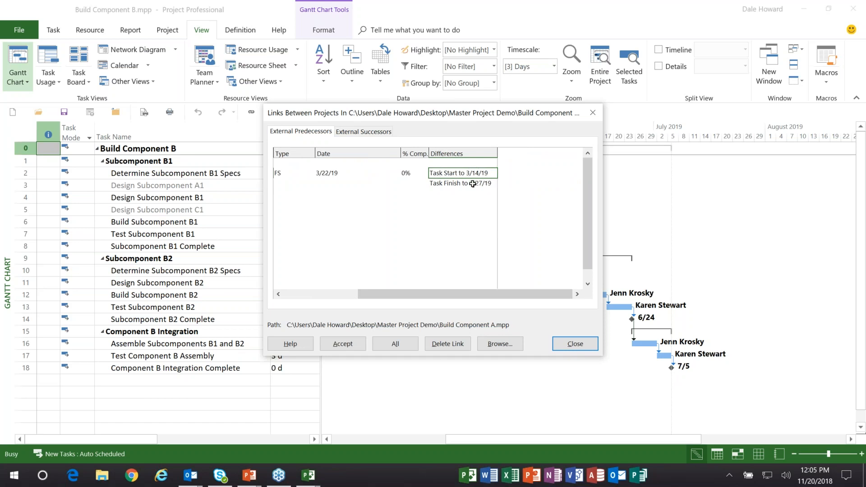
pyautogui.click(472, 183)
pyautogui.moveTo(474, 293); pyautogui.dragTo(381, 297)
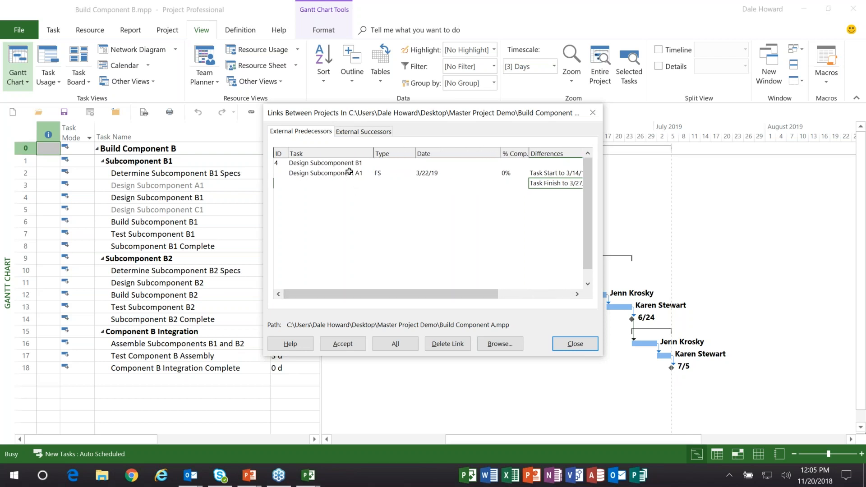
# - Accept the schedule changes for the external predecessor Design Subcomponent A1 and close the Links Between Projects dialog
pyautogui.click(347, 174)
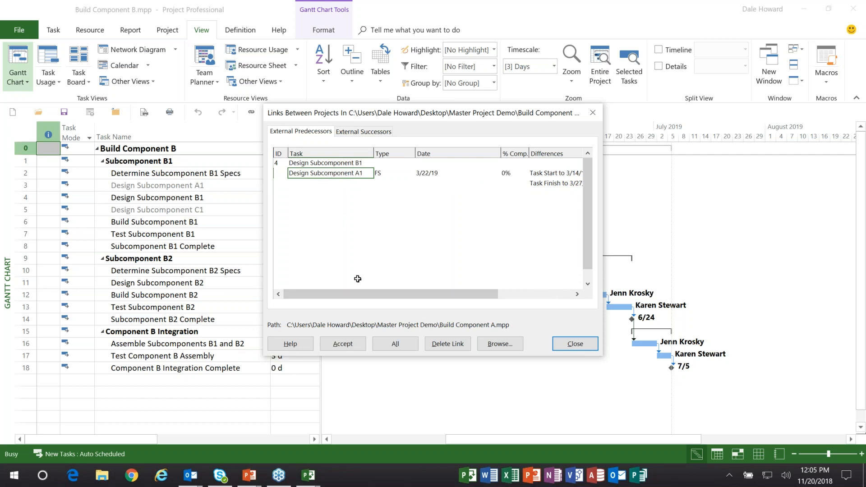
pyautogui.click(351, 346)
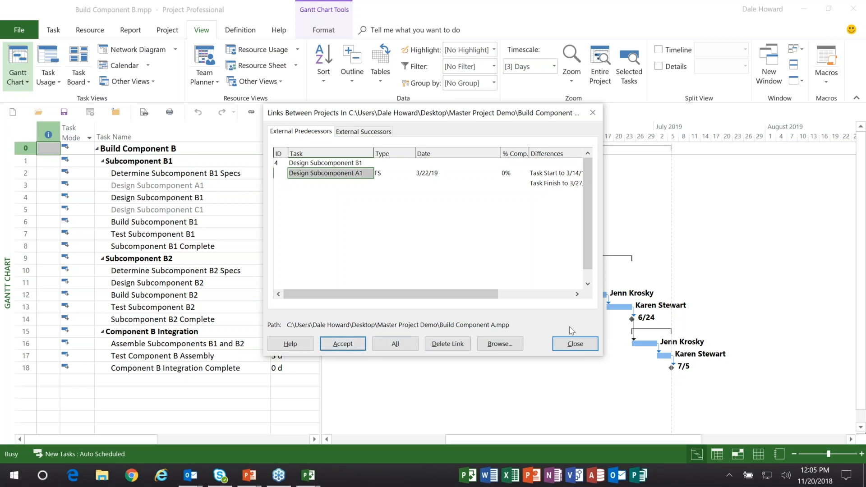
pyautogui.moveTo(500, 112); pyautogui.dragTo(217, 87)
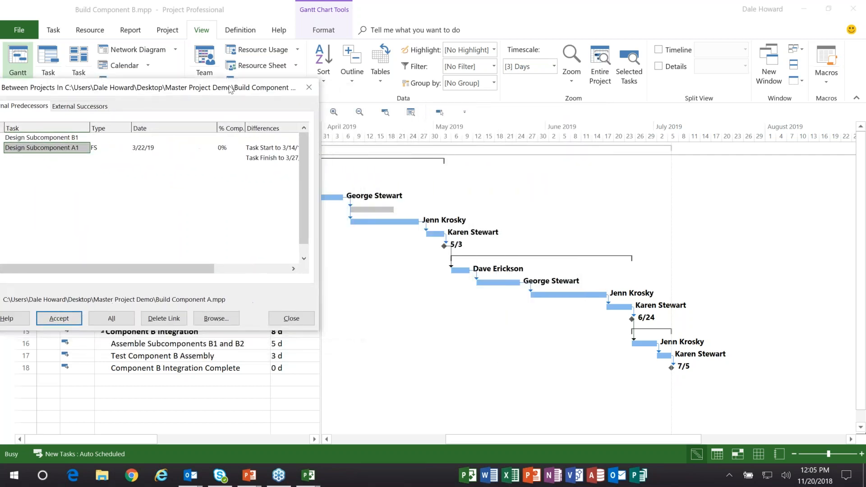
pyautogui.click(292, 319)
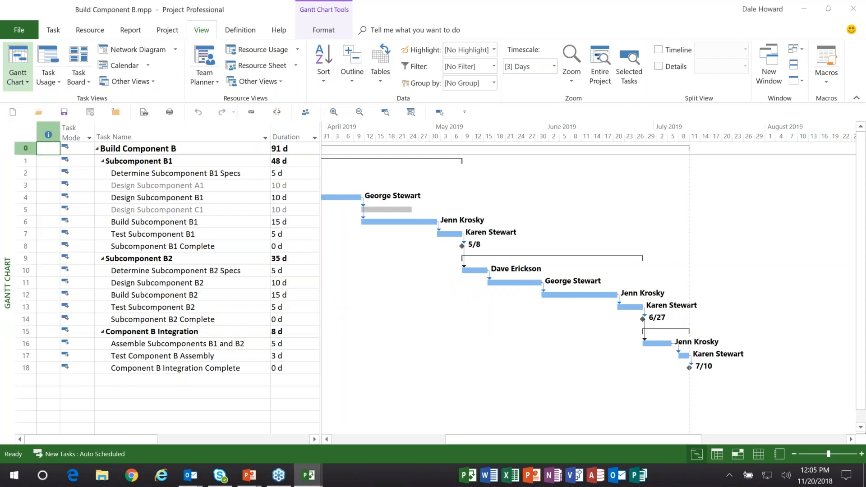
# - Review Build Component B's updated schedule from March 2019 and save the project with the resource pool update
pyautogui.moveTo(471, 440); pyautogui.dragTo(414, 441)
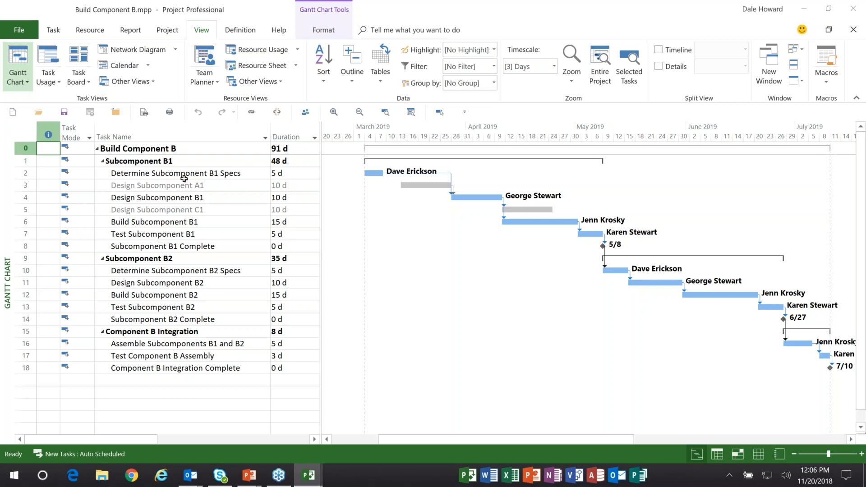
pyautogui.click(63, 113)
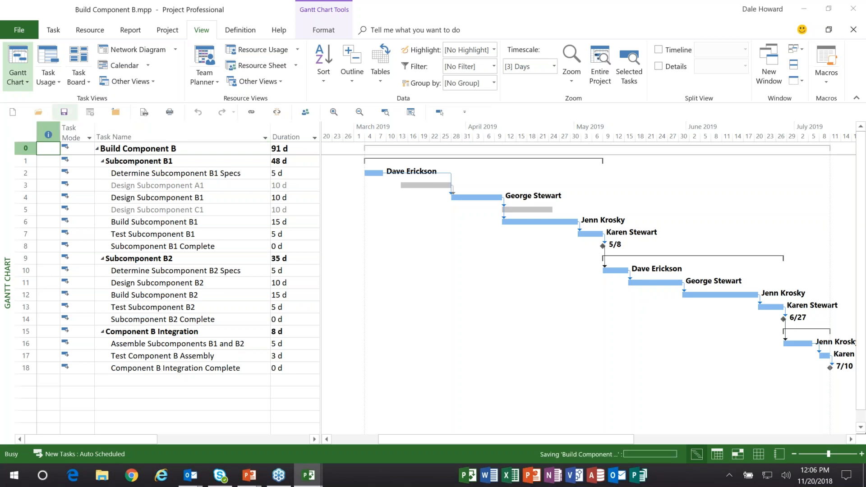
pyautogui.click(415, 303)
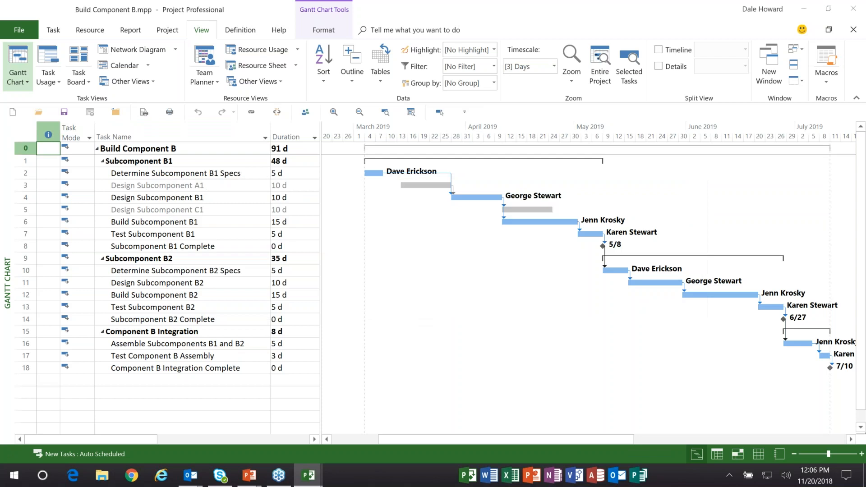